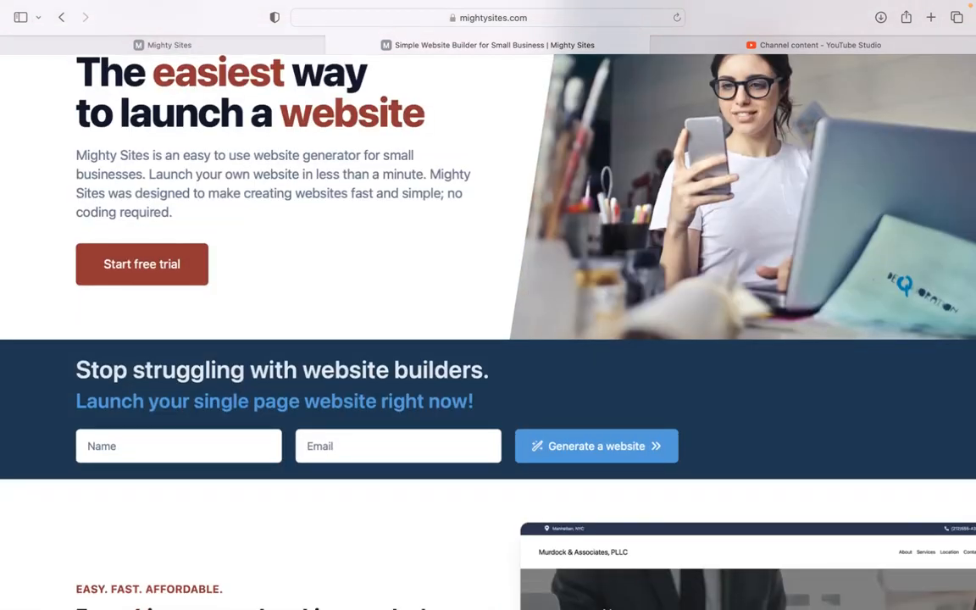
Switch to the Mighty Sites site builder at app.mightysites.com
scroll(488, 330, "down", 1)
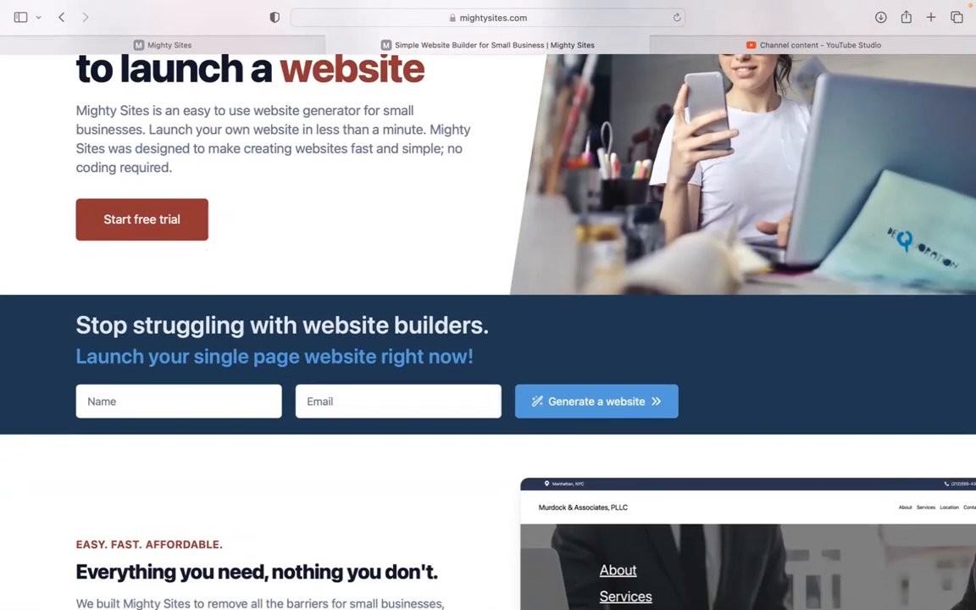
scroll(488, 331, "down", 2)
scroll(488, 330, "down", 4)
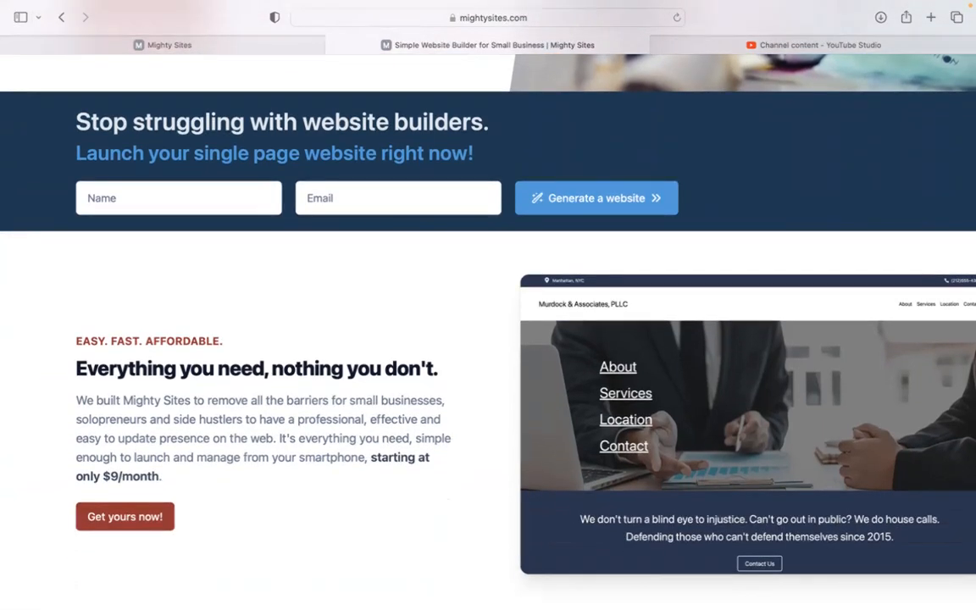
scroll(488, 330, "down", 5)
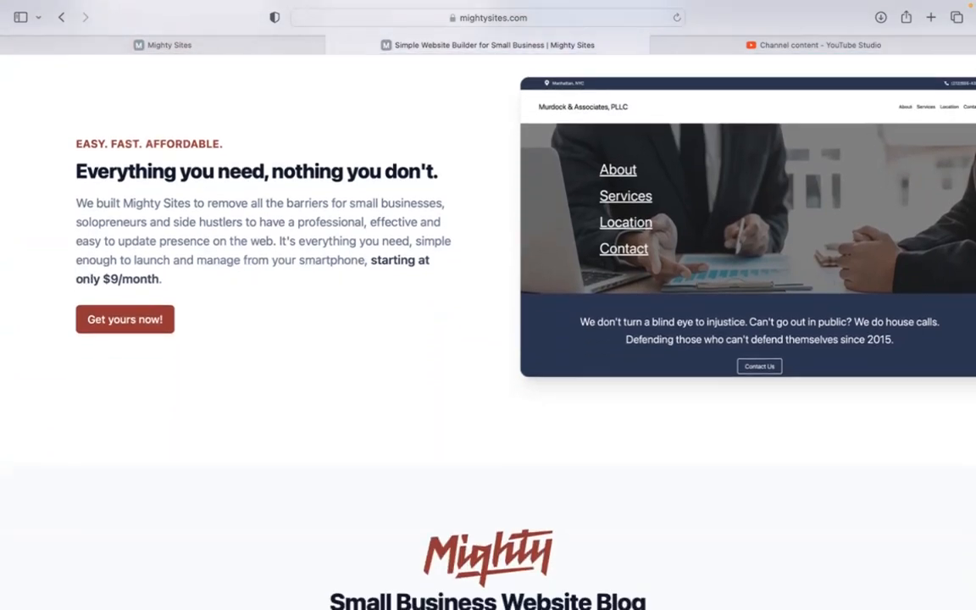
scroll(488, 330, "down", 1)
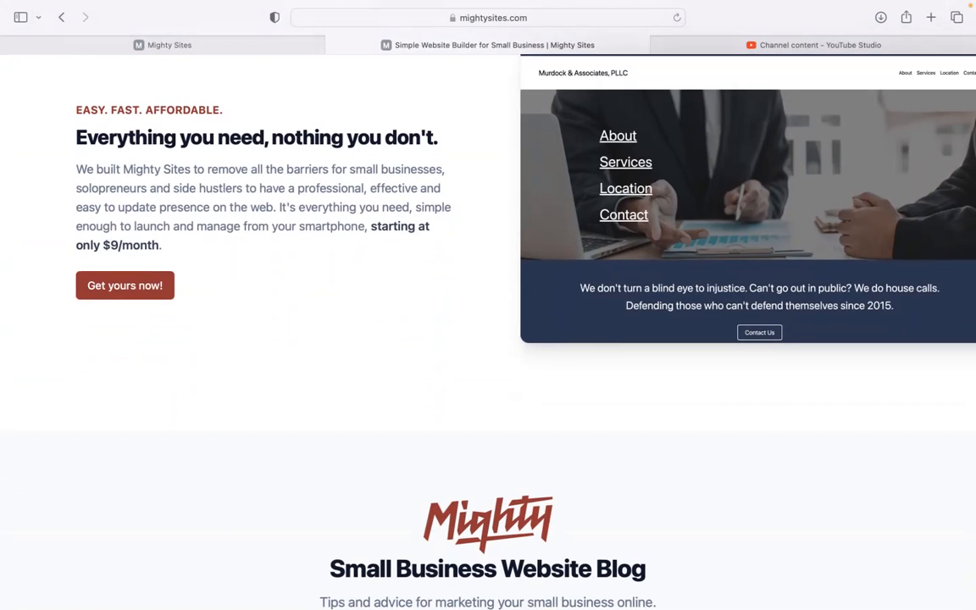
scroll(488, 331, "down", 1)
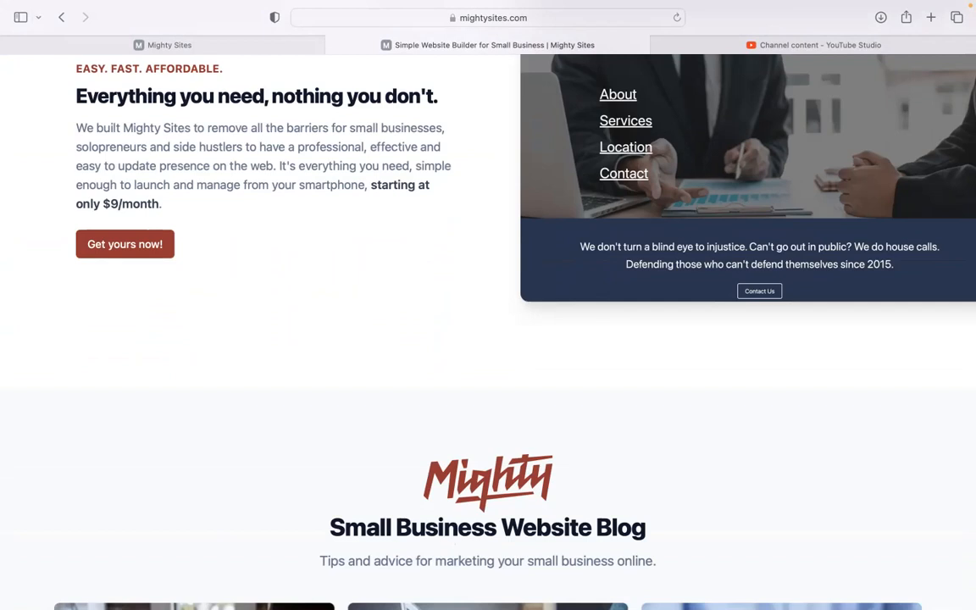
scroll(488, 331, "down", 6)
scroll(487, 330, "down", 16)
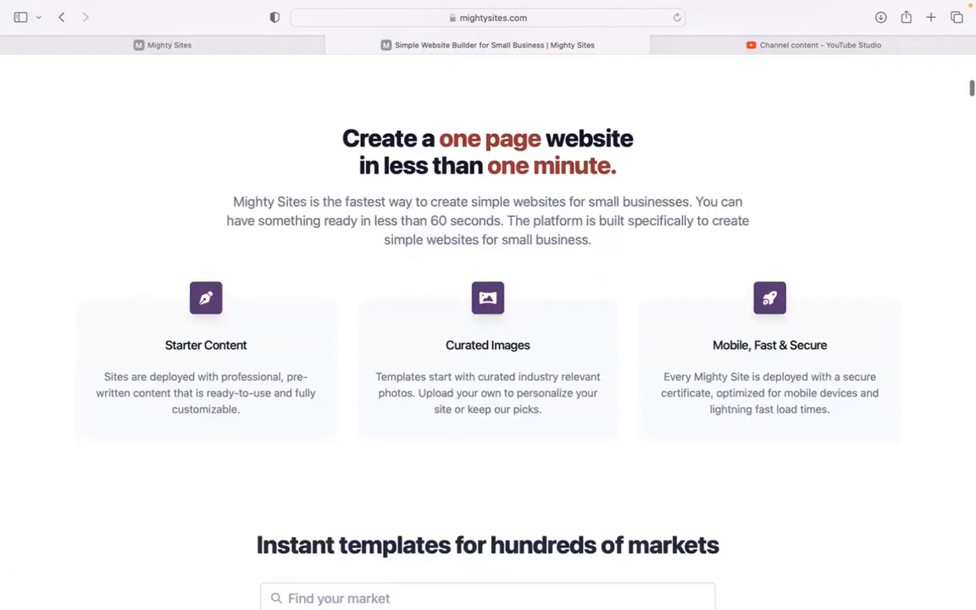
scroll(488, 330, "down", 6)
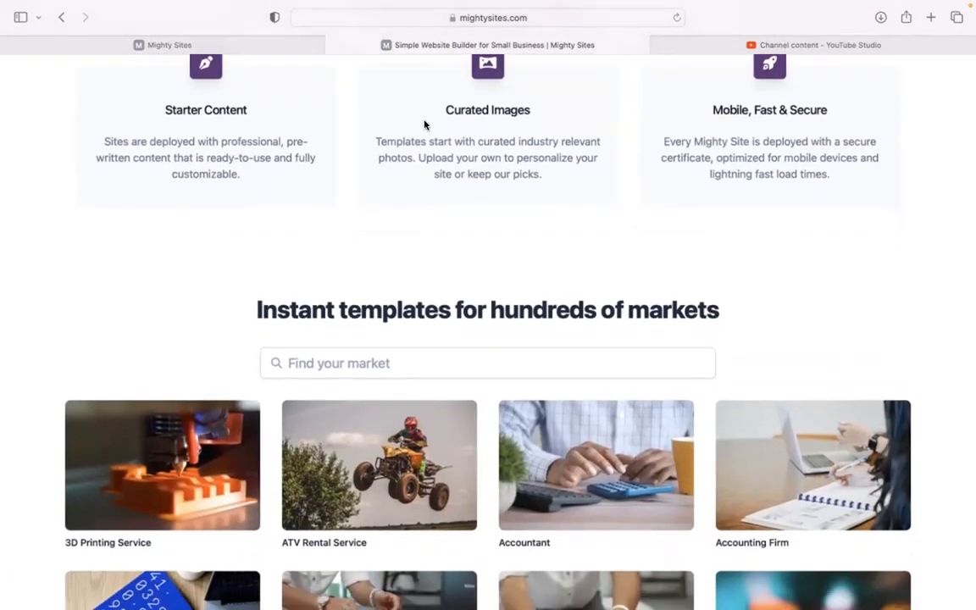
left_click(302, 51)
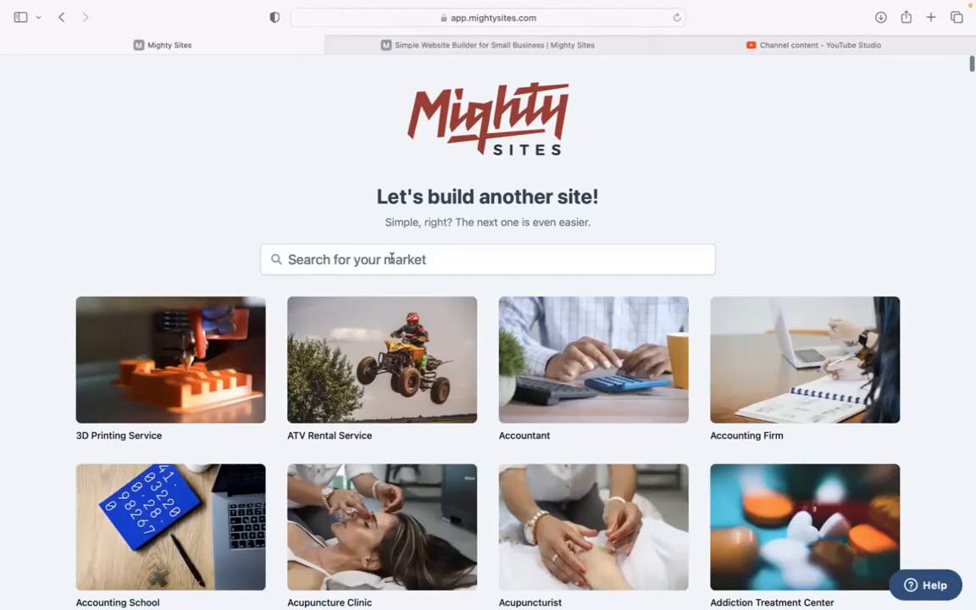
scroll(295, 203, "down", 5)
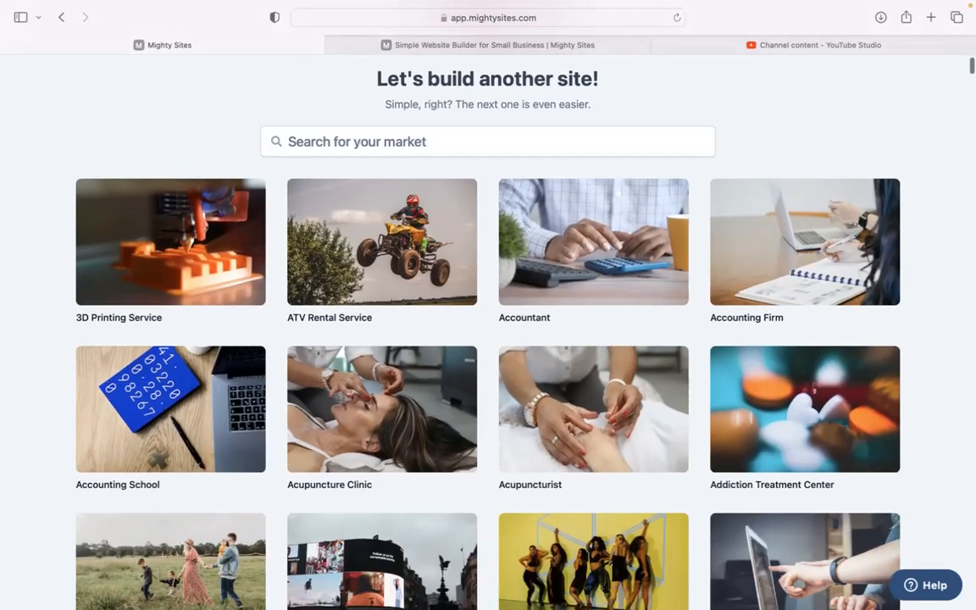
scroll(488, 330, "down", 5)
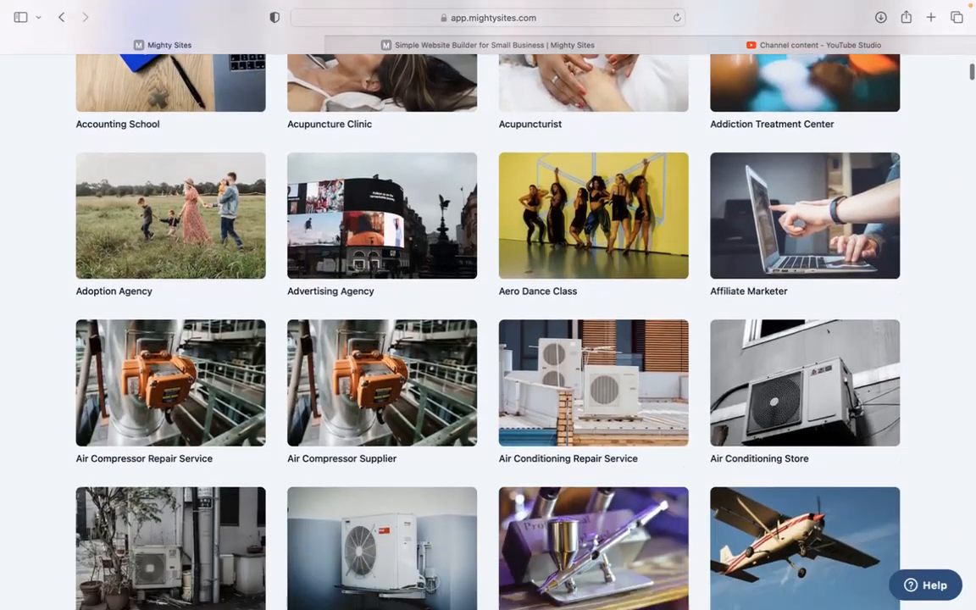
scroll(404, 254, "up", 10)
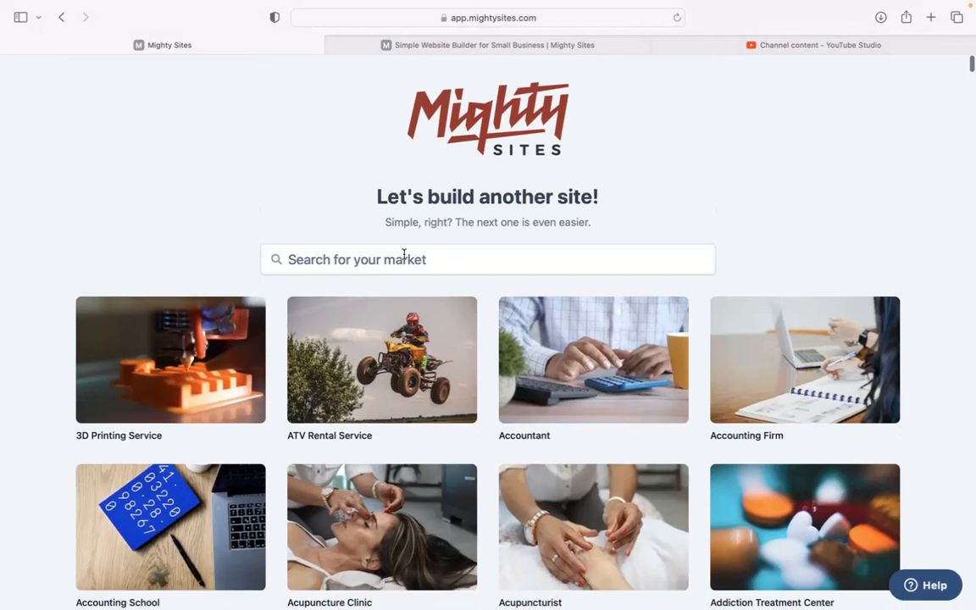
Search markets for 'coffee', pick Coffee Cart Catering, and start typing company name 'Lucky bean Coffee C'
left_click(404, 254)
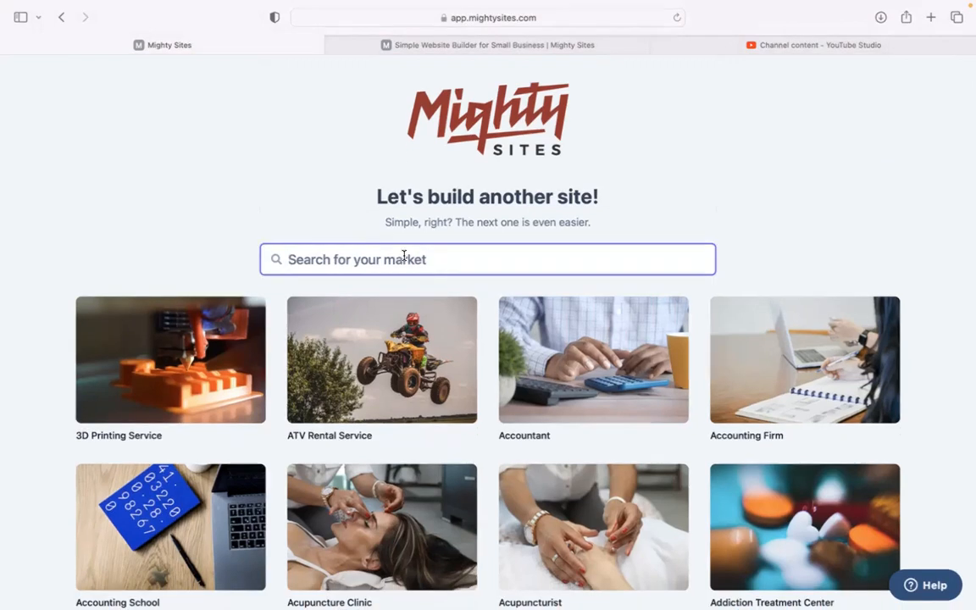
type("coffee")
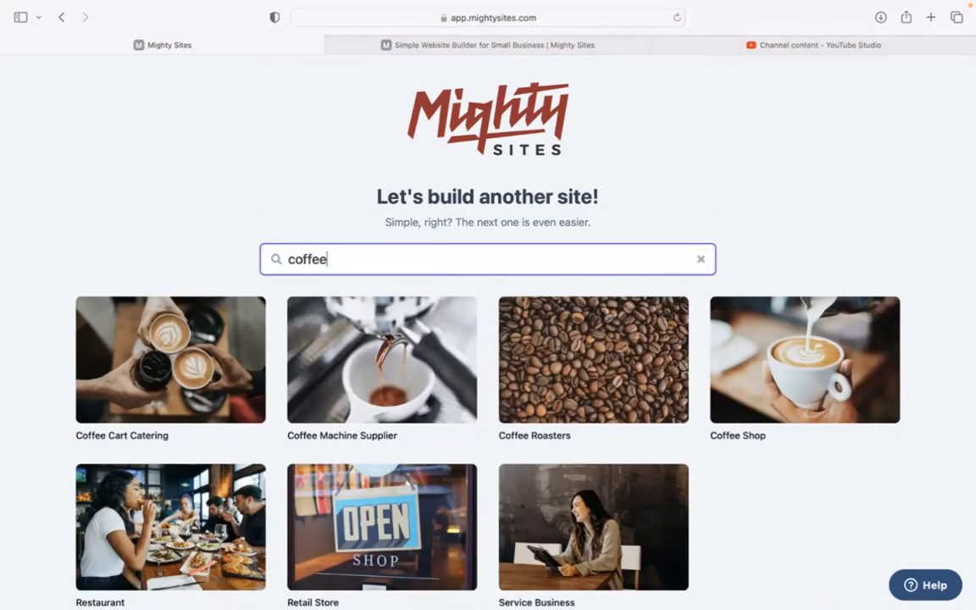
left_click(171, 368)
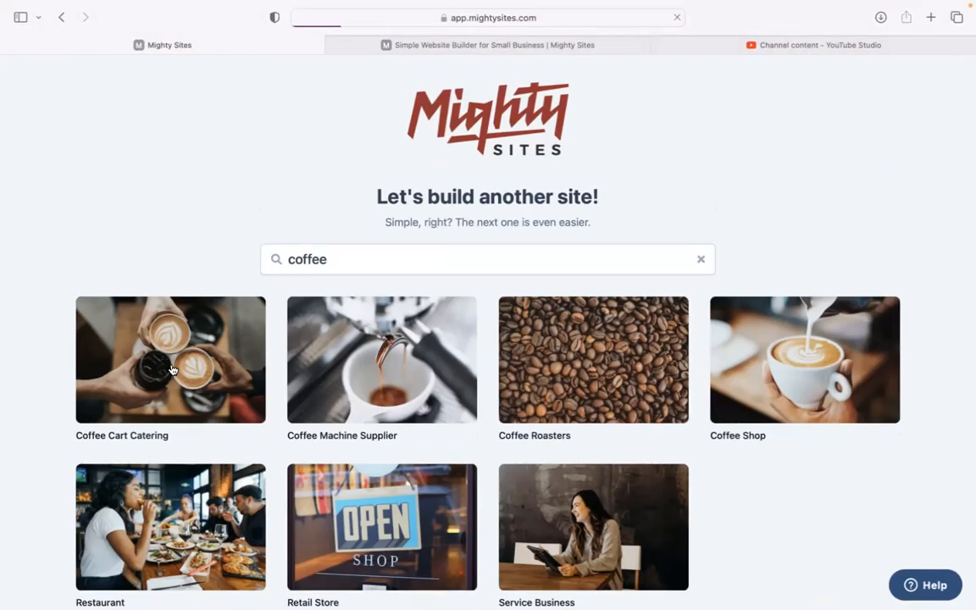
type("Lucky ")
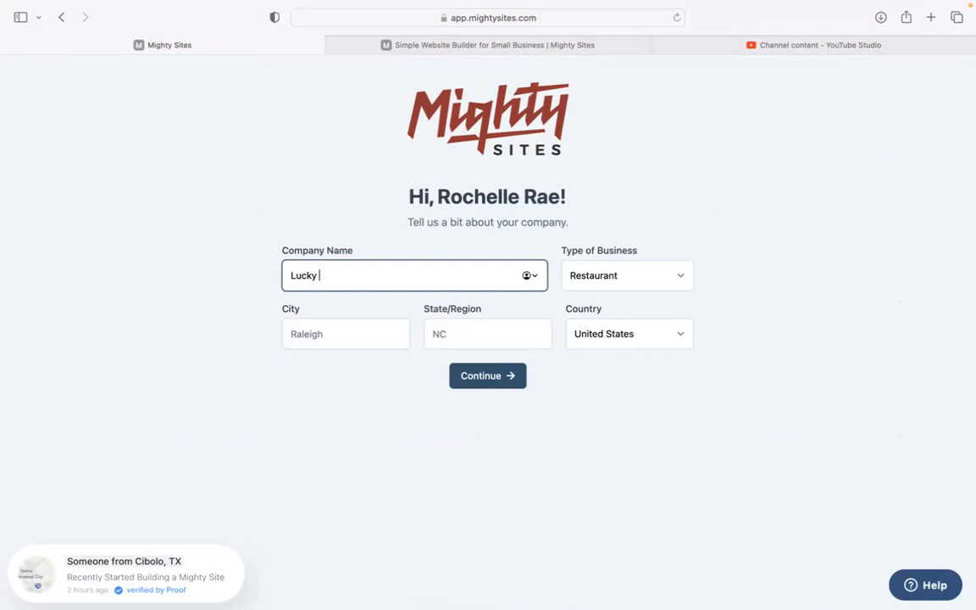
type("bean Coffee Cart")
Enter city Denver, state Colorado, business type Service, and continue to generate the site
left_click(324, 344)
type("Denver")
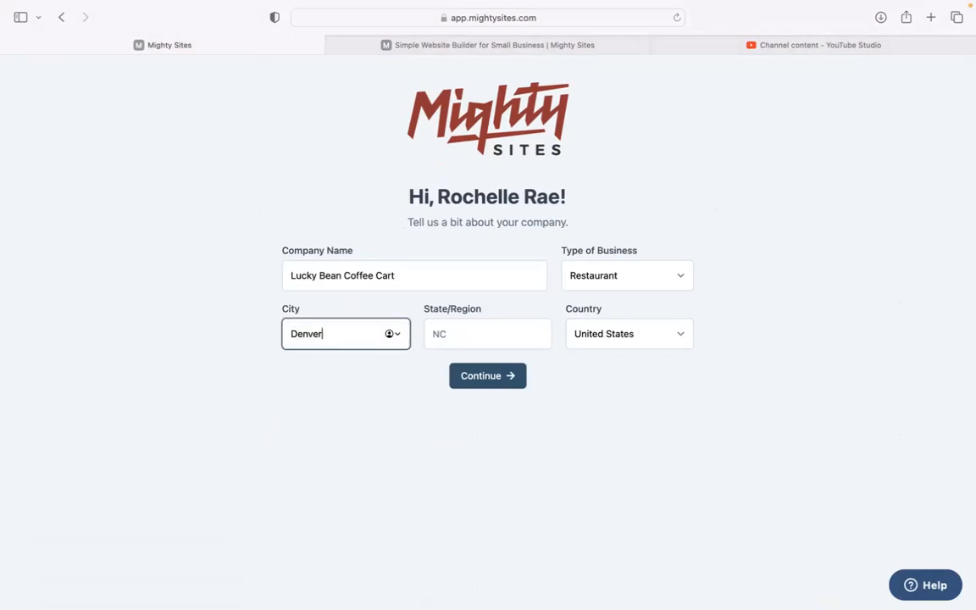
left_click(457, 321)
type("Colorado")
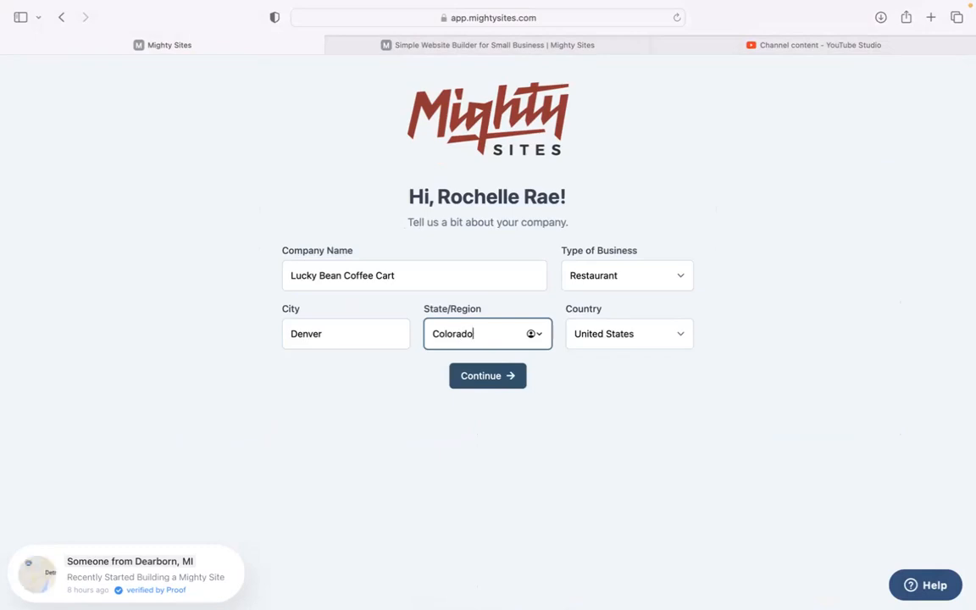
left_click(632, 273)
left_click(634, 297)
left_click(524, 375)
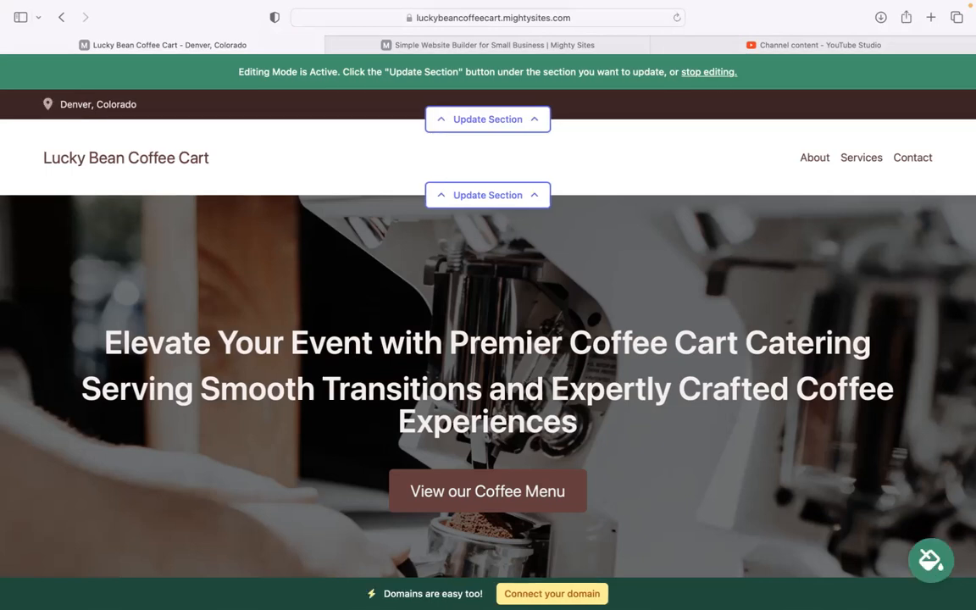
Scroll through the About Us, Coffee Solutions and Get In Touch sections, then back to the top
scroll(116, 277, "down", 1)
left_click_drag(105, 286, 680, 376)
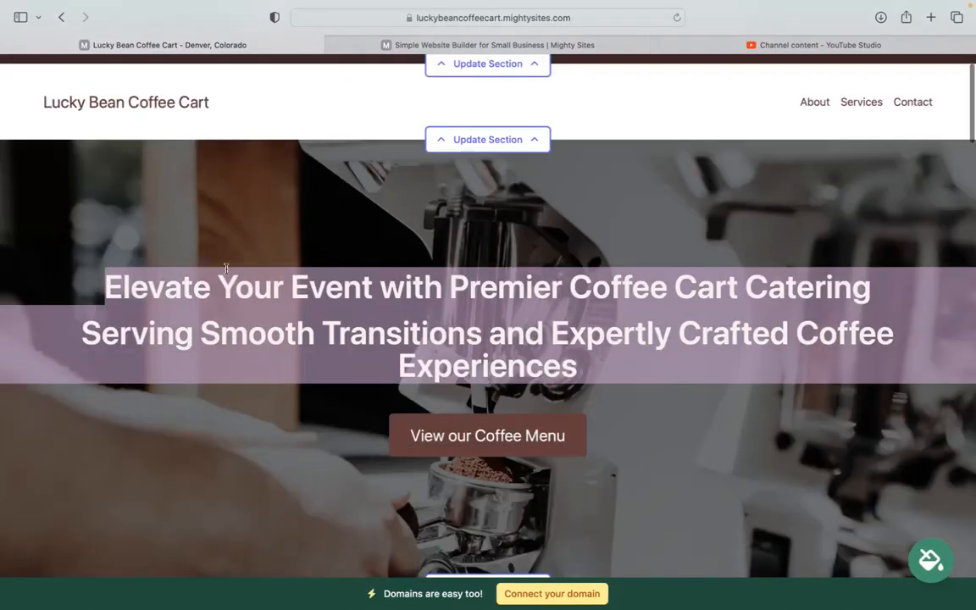
scroll(398, 440, "down", 5)
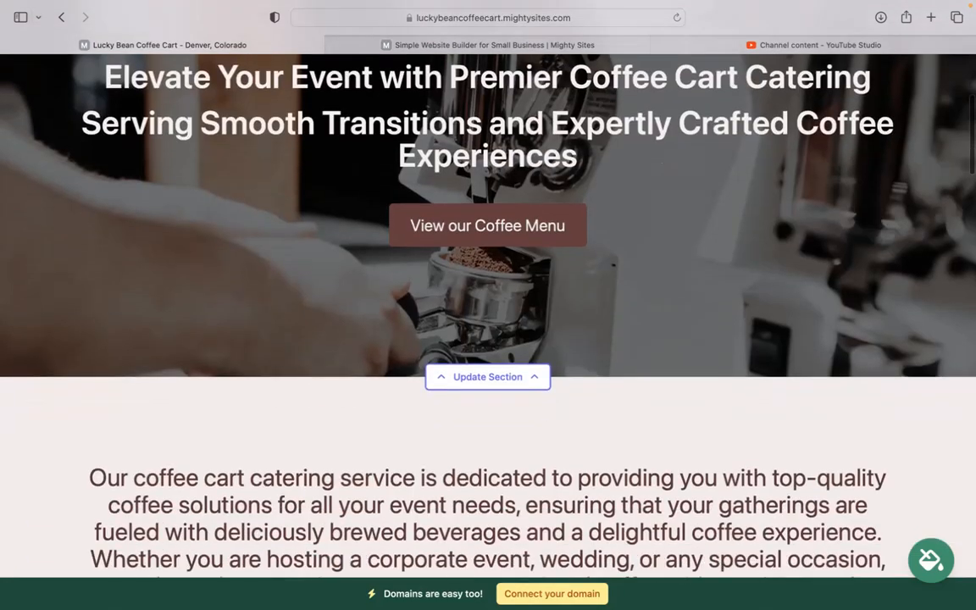
scroll(487, 313, "down", 15)
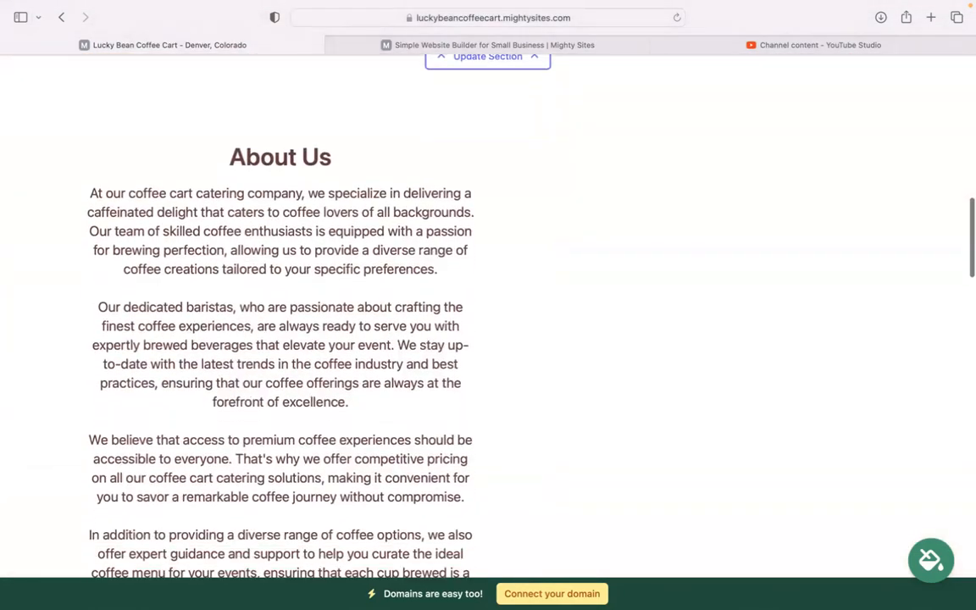
scroll(380, 247, "up", 15)
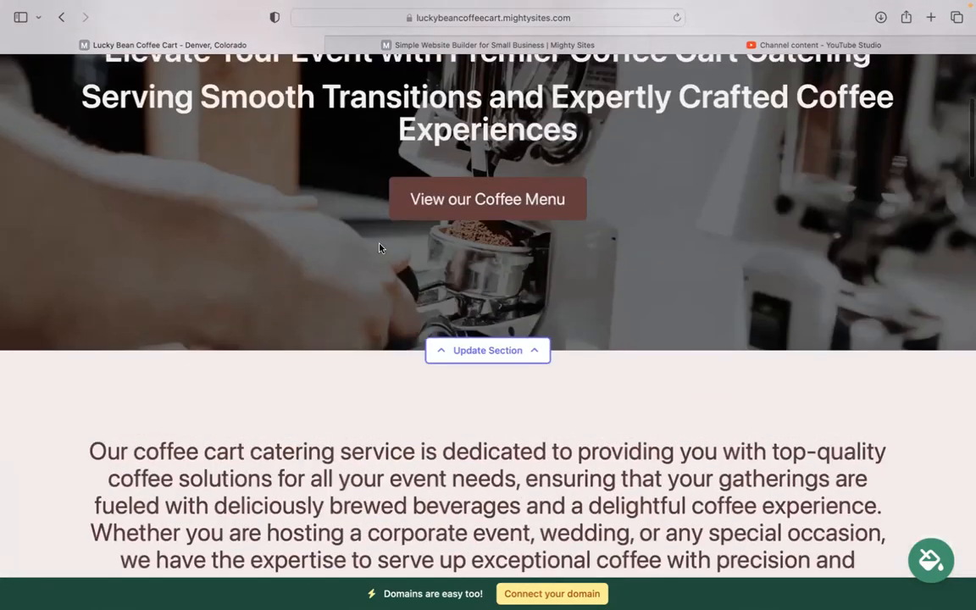
scroll(379, 247, "up", 3)
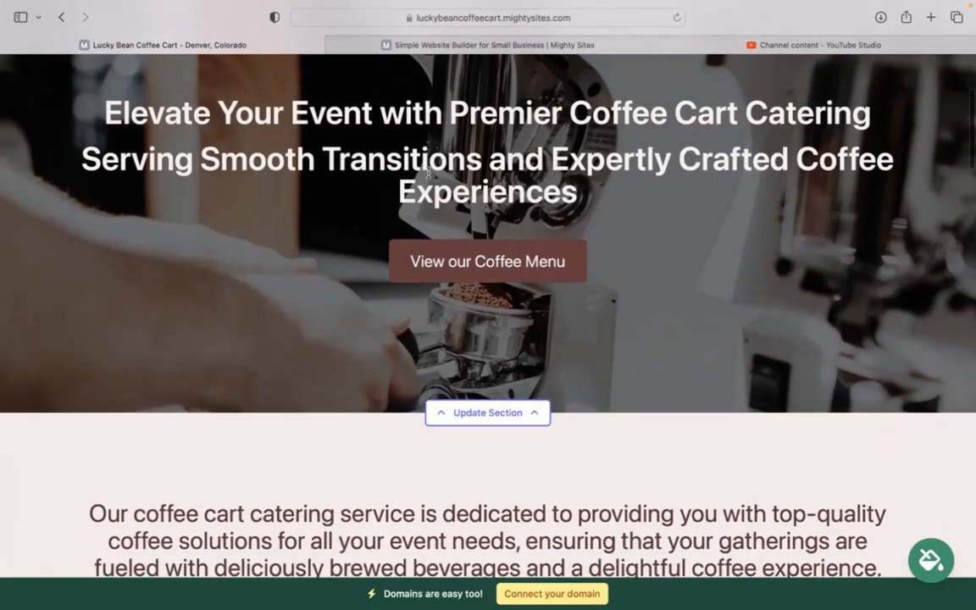
scroll(614, 235, "down", 18)
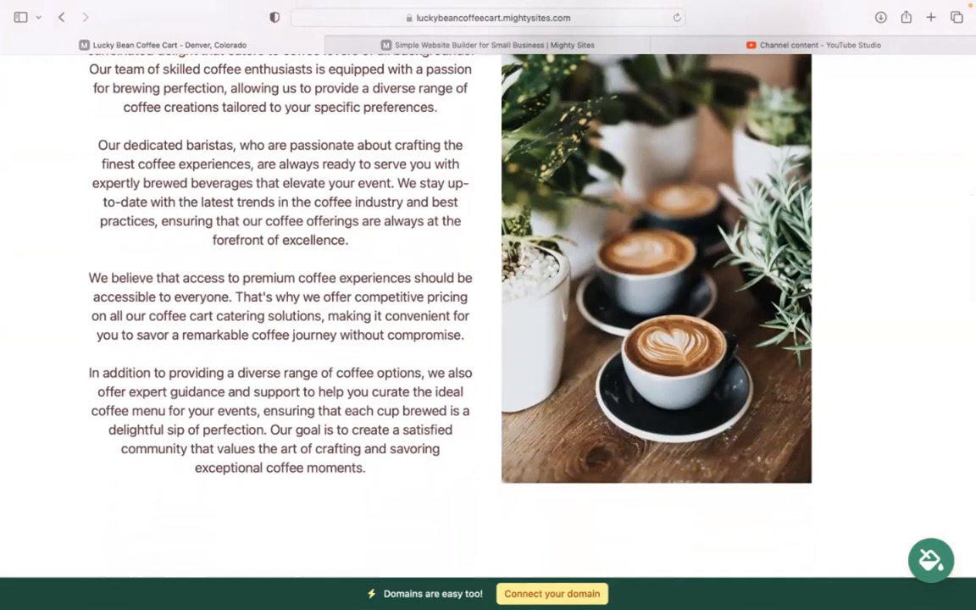
scroll(595, 355, "down", 9)
scroll(488, 339, "down", 18)
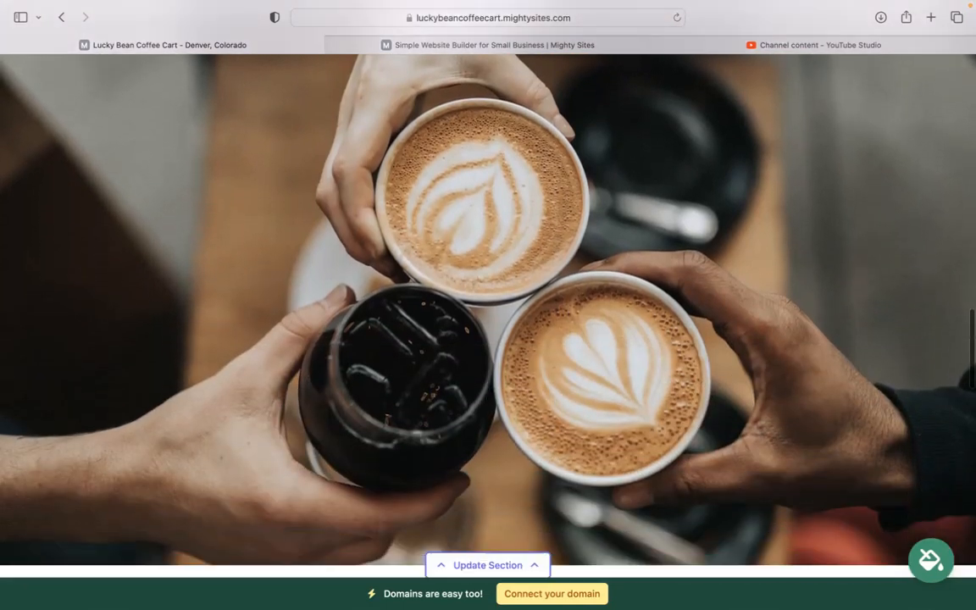
scroll(756, 346, "down", 3)
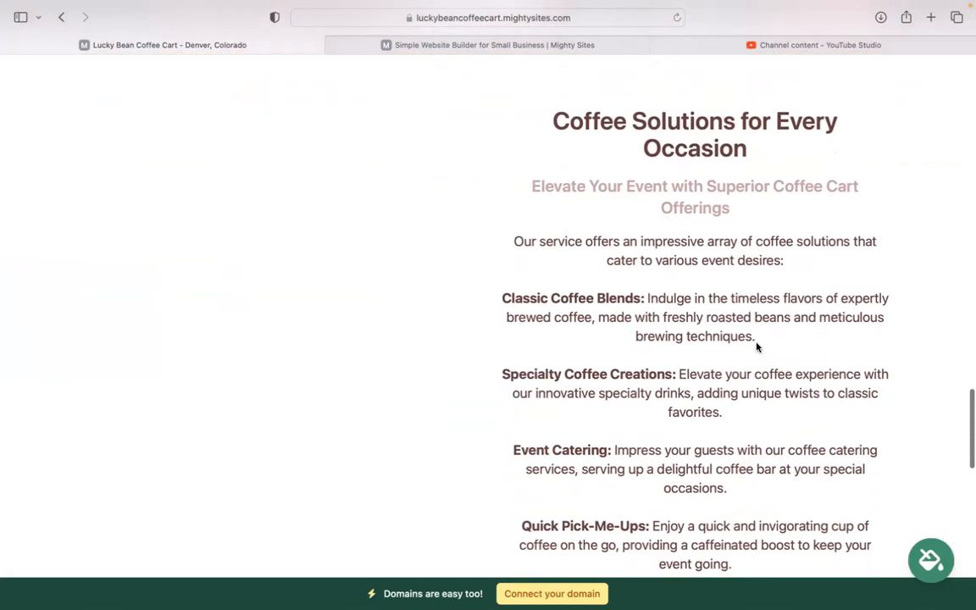
scroll(743, 536, "down", 3)
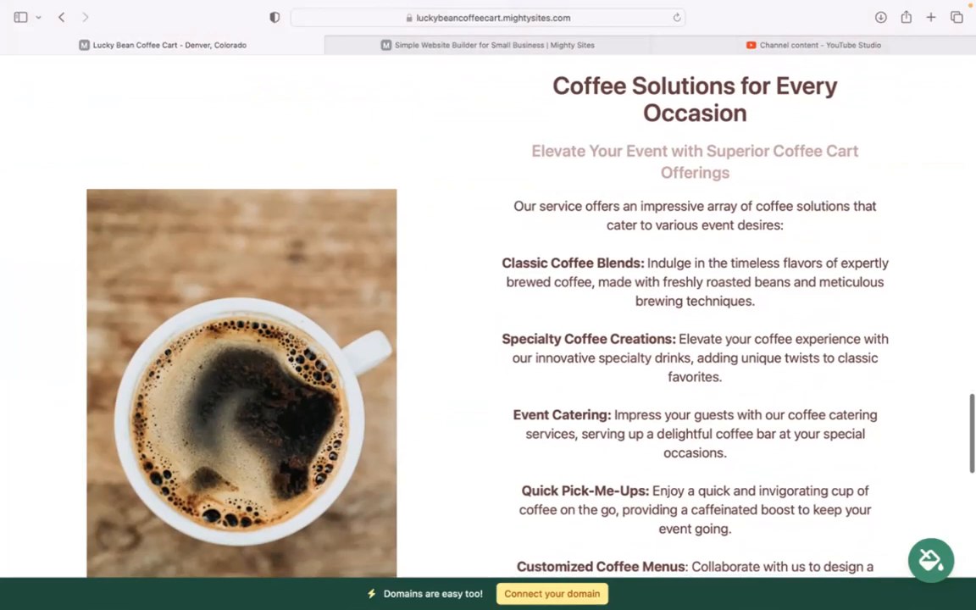
scroll(488, 338, "down", 20)
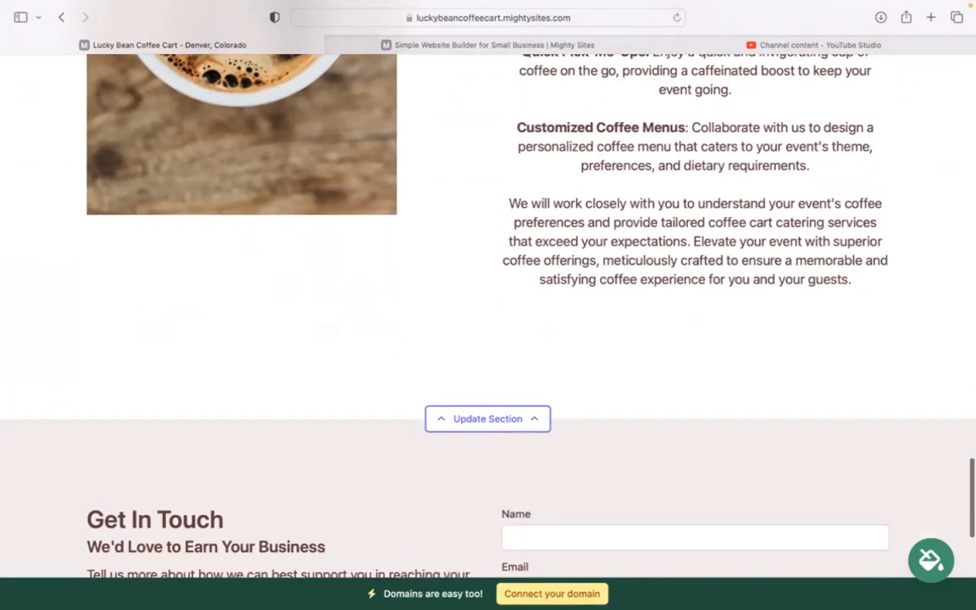
scroll(488, 339, "up", 15)
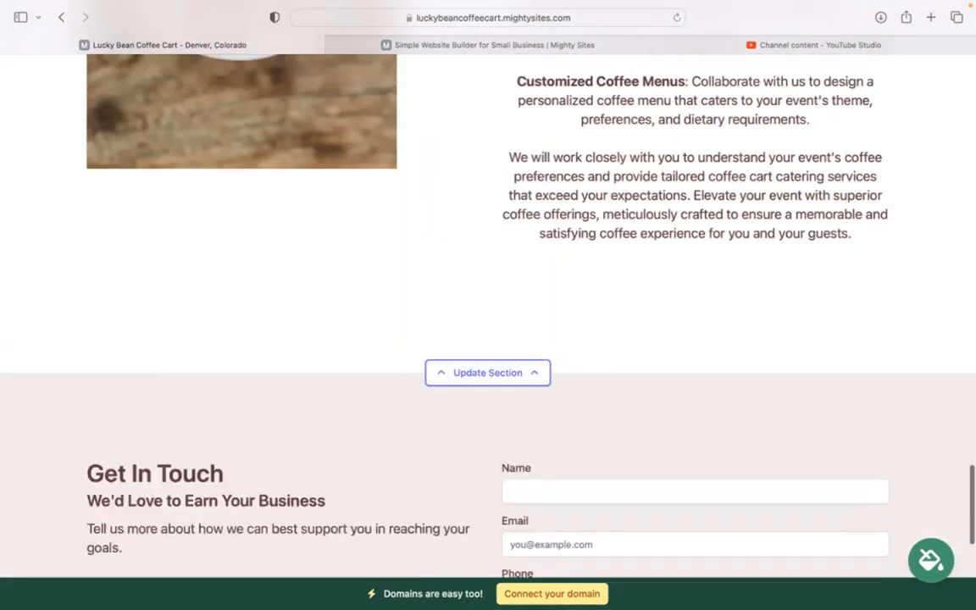
scroll(488, 339, "up", 12)
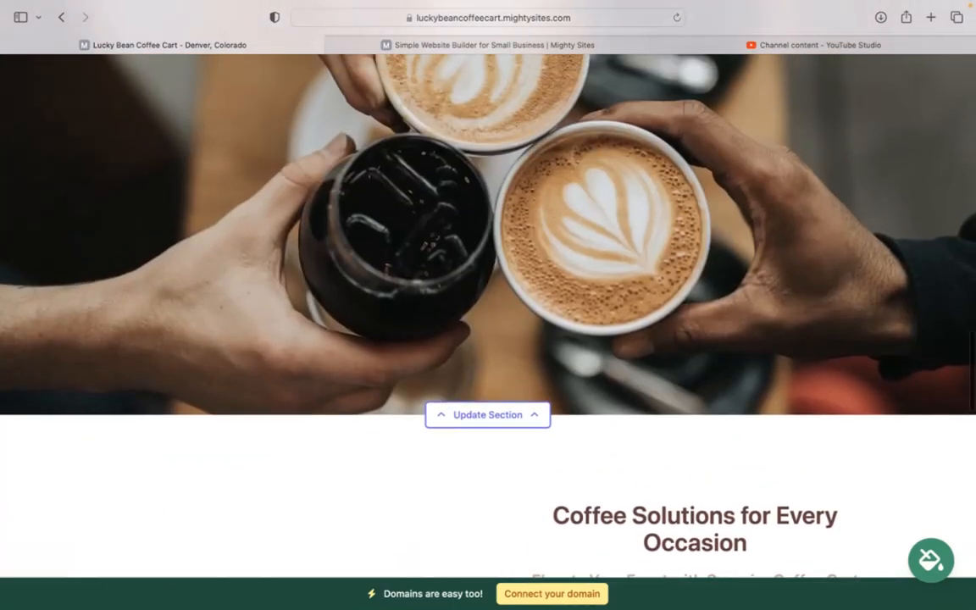
scroll(488, 338, "up", 15)
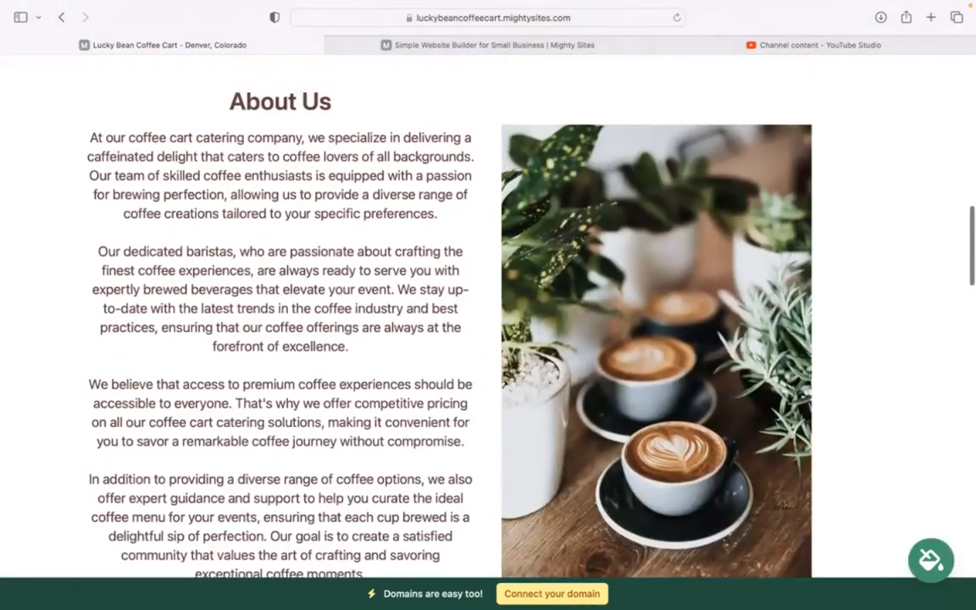
scroll(488, 339, "up", 5)
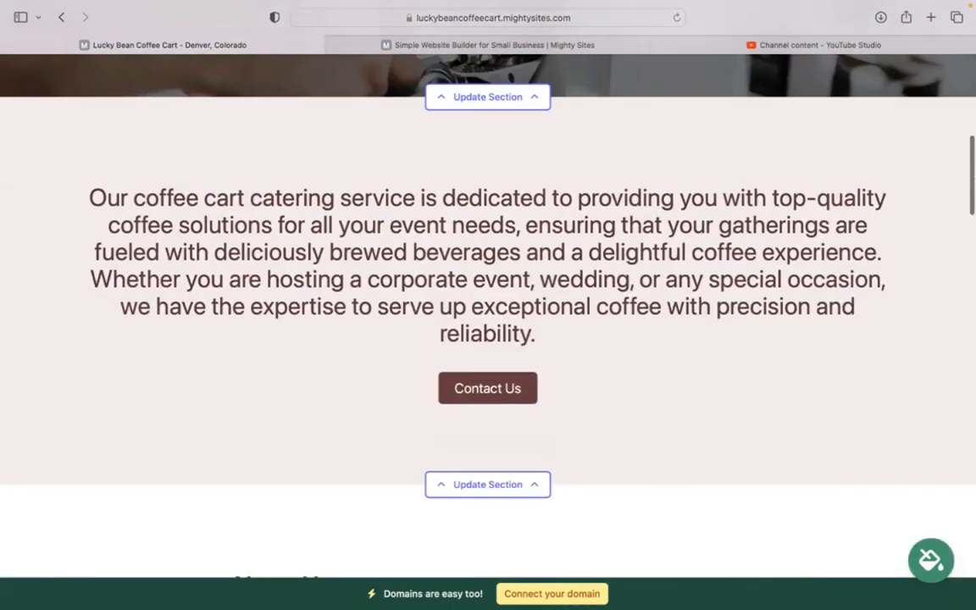
scroll(488, 339, "up", 10)
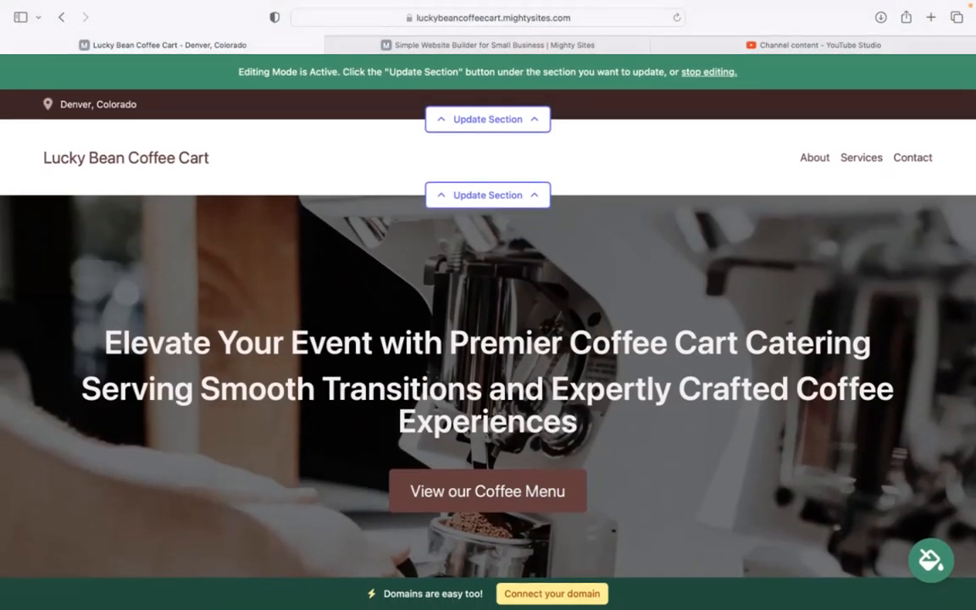
Enter the organization email in the top bar's location editor and show it on the site
left_click(517, 129)
left_click(519, 215)
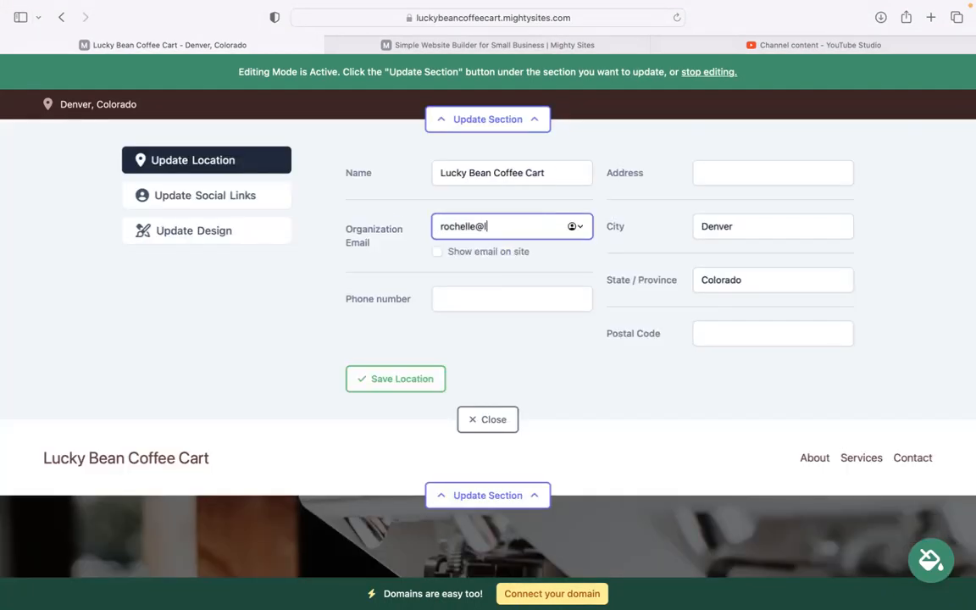
left_click(445, 252)
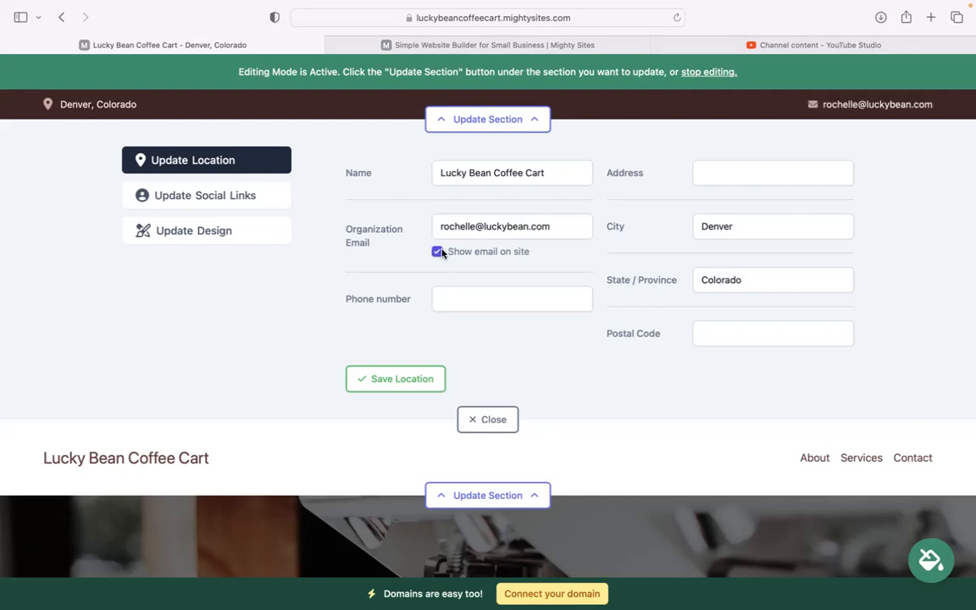
Enter the business phone number and save the location details
left_click(486, 292)
key("BackSpace")
key("BackSpace")
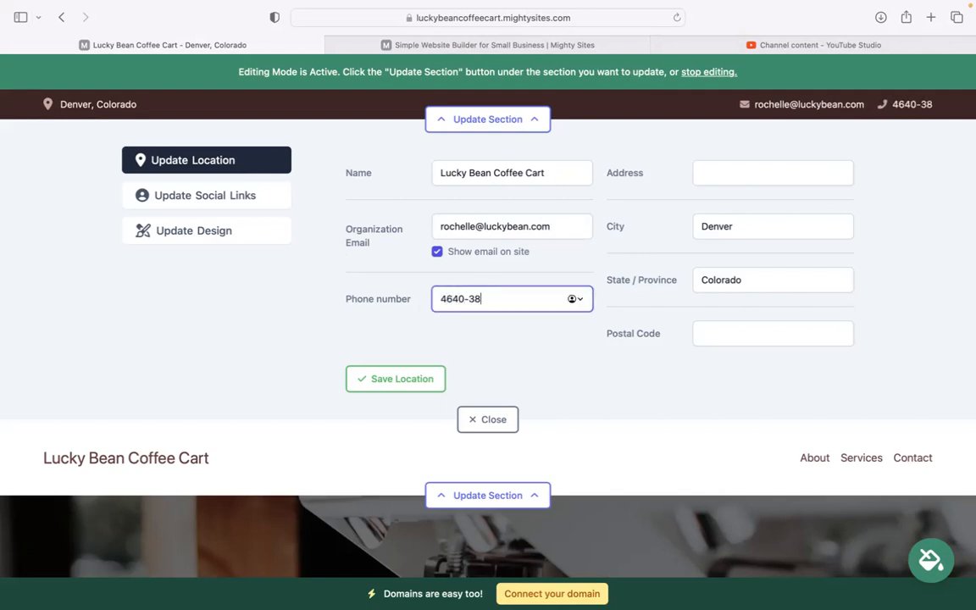
key("BackSpace")
key("BackSpace")
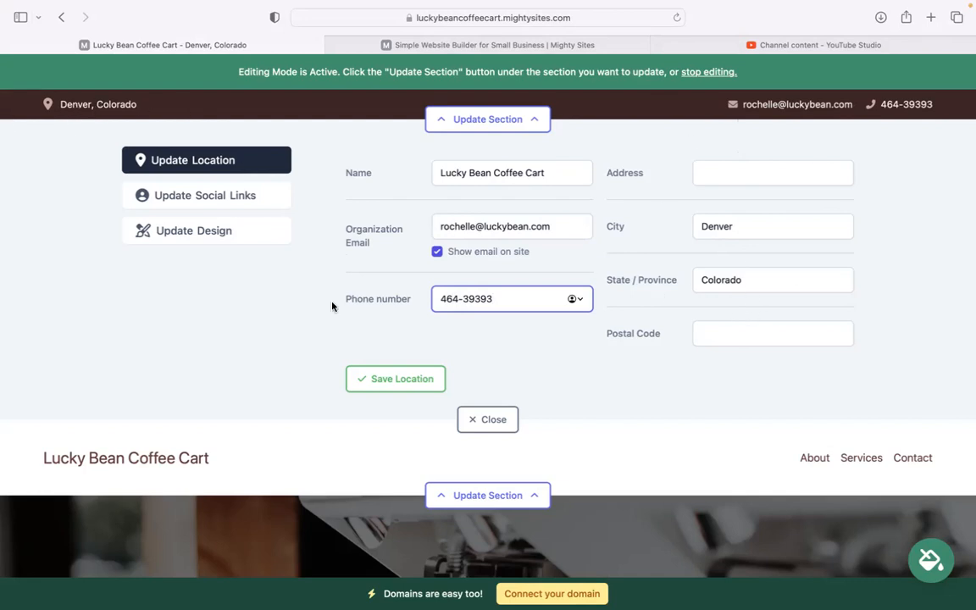
left_click(363, 375)
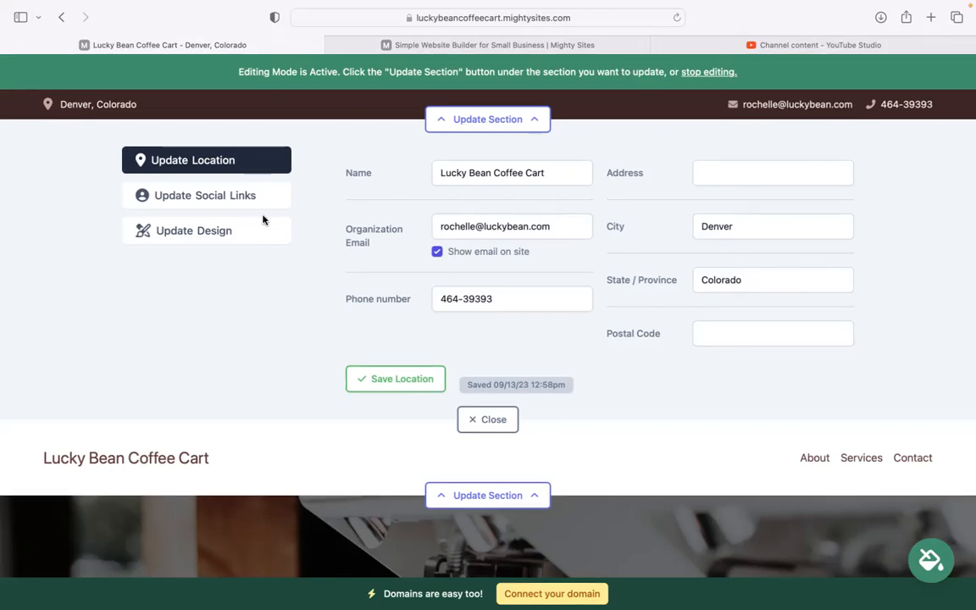
Enter the Instagram and Twitter handles in Social Links, save them, and close the editor
left_click(250, 196)
left_click(413, 171)
type("mightysites")
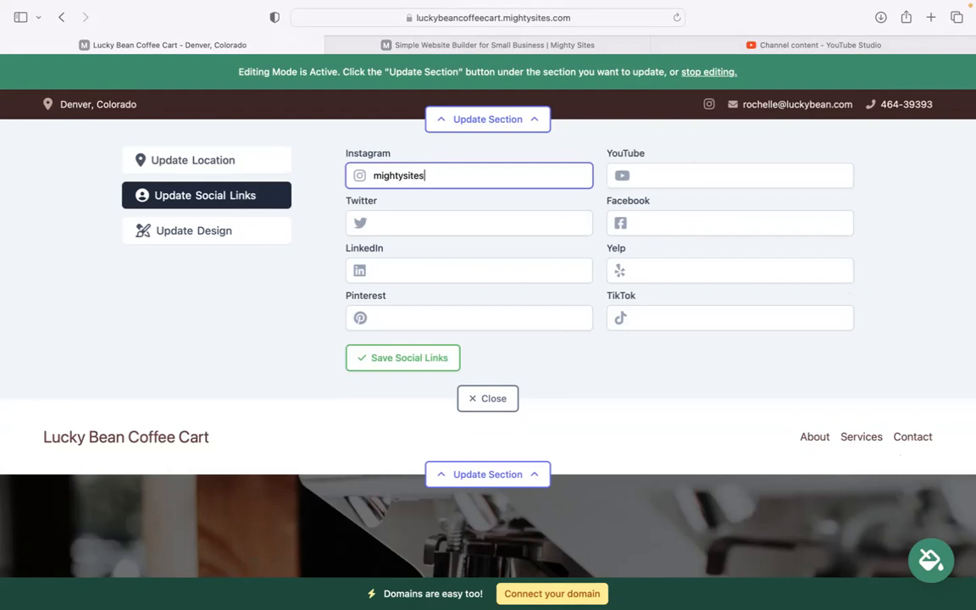
key("Tab")
type("mightysite")
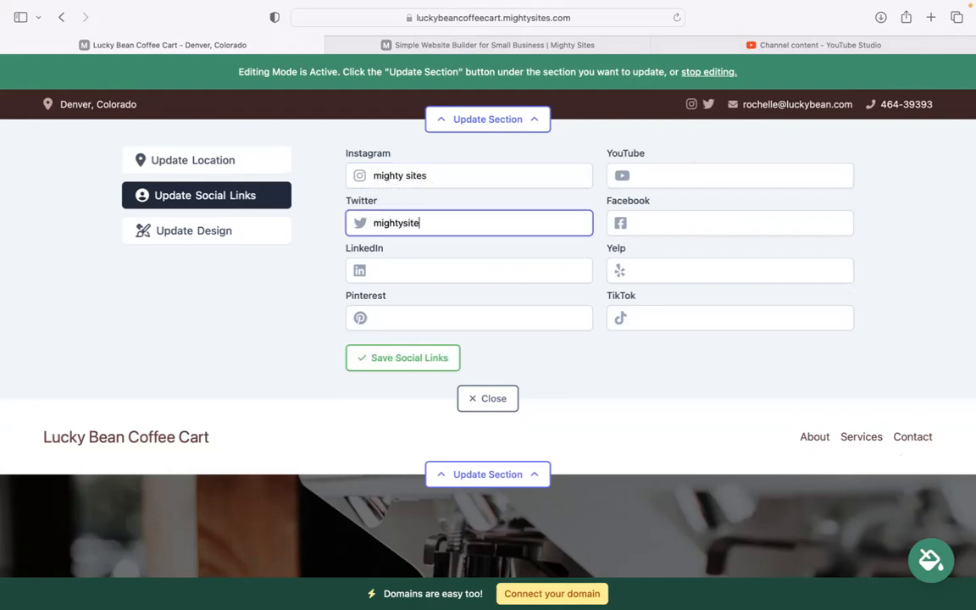
type("suisa")
left_click(419, 359)
left_click(483, 397)
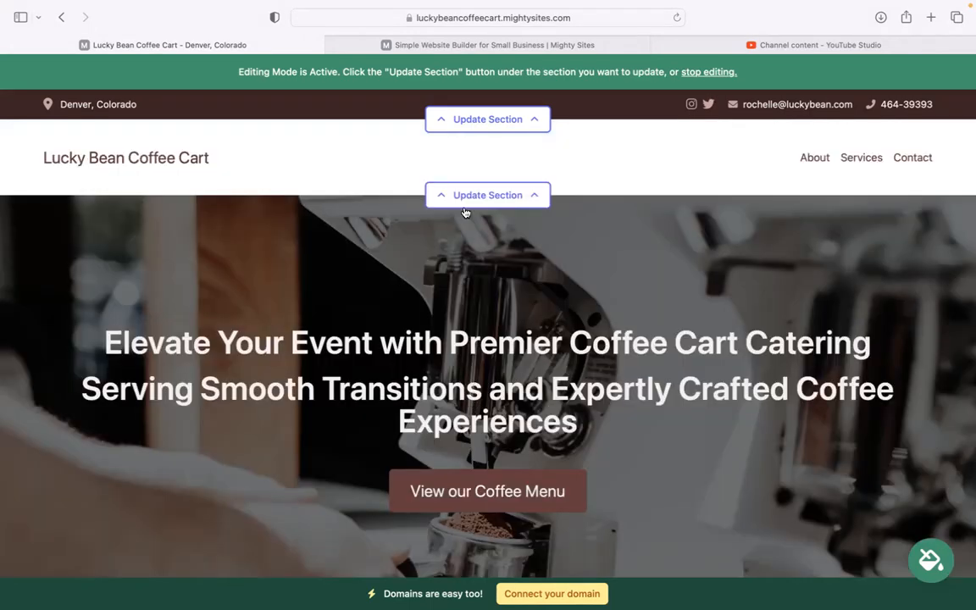
Upload the Mighty Sites logo PNG from importantdocuments as the header logo, save, enlarge, and close
left_click(477, 194)
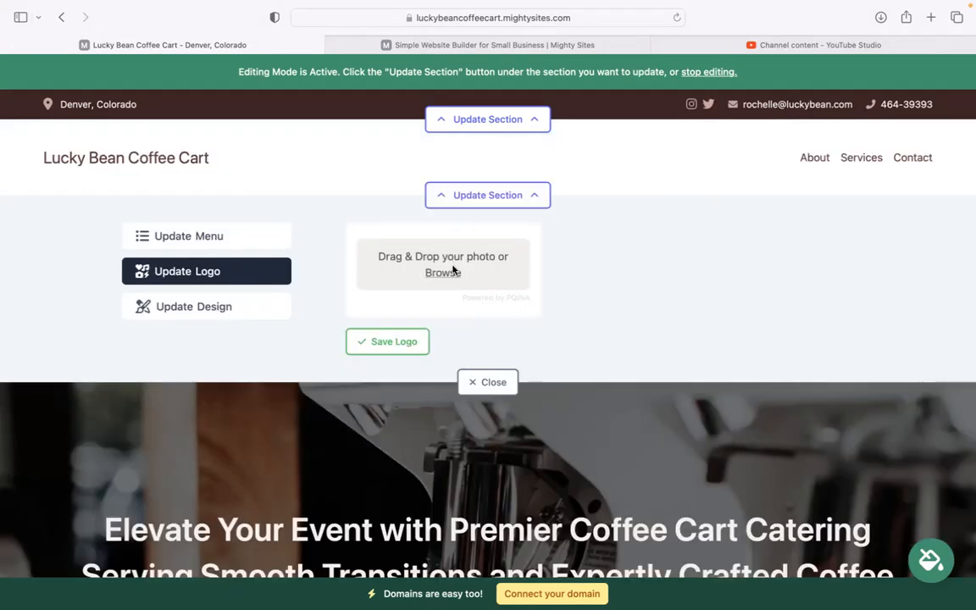
left_click(453, 271)
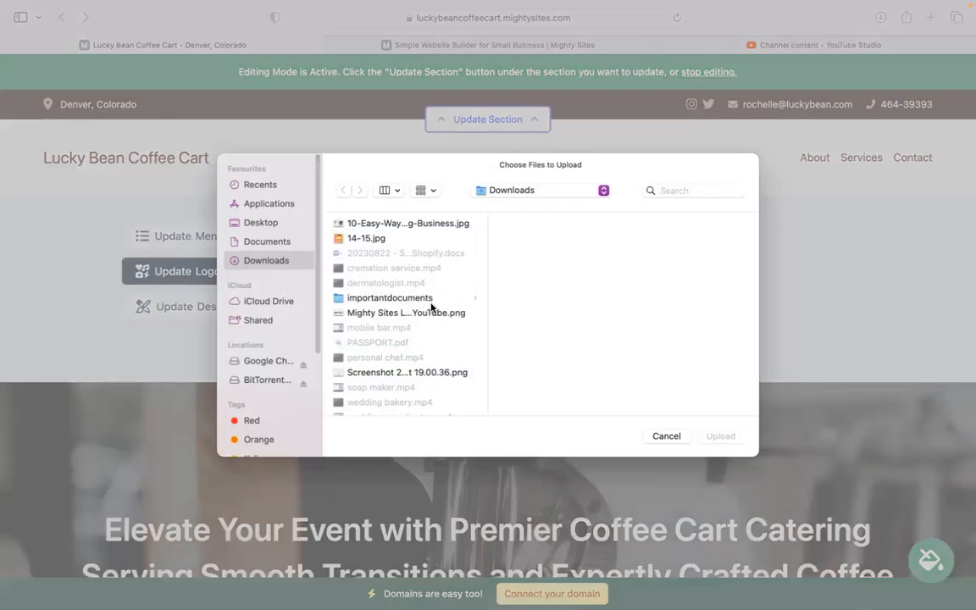
left_click(430, 303)
left_click(427, 312)
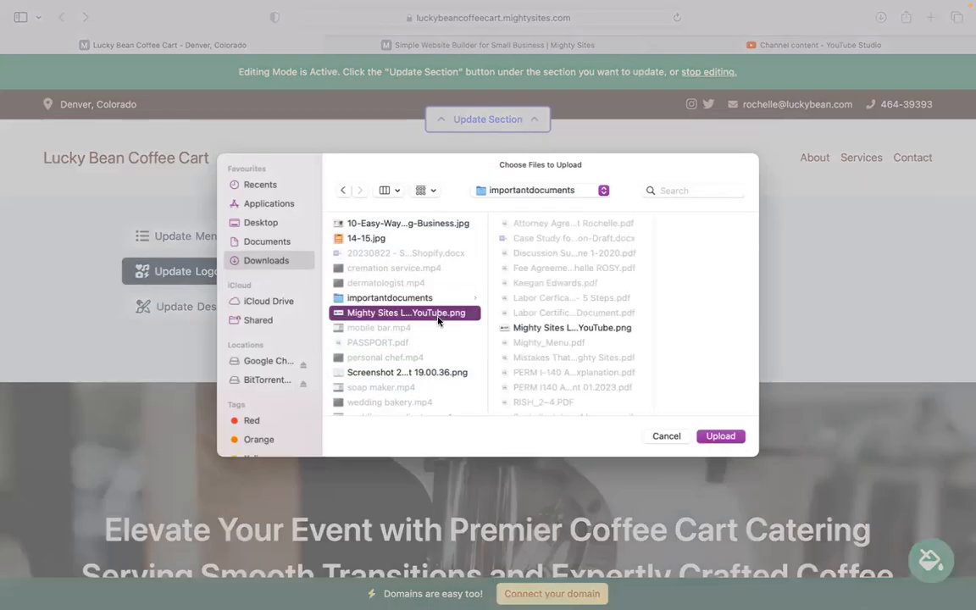
left_click(720, 436)
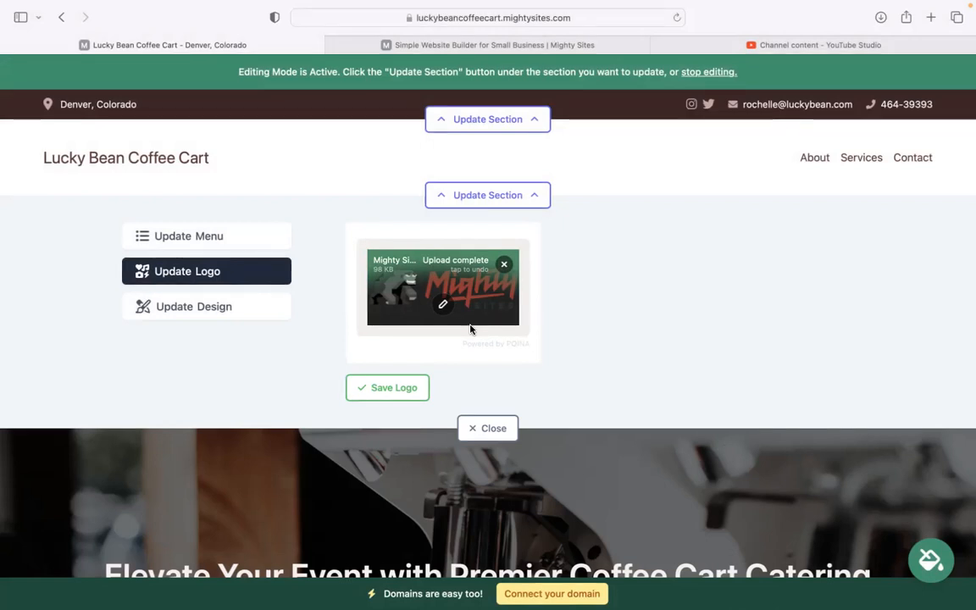
left_click(405, 387)
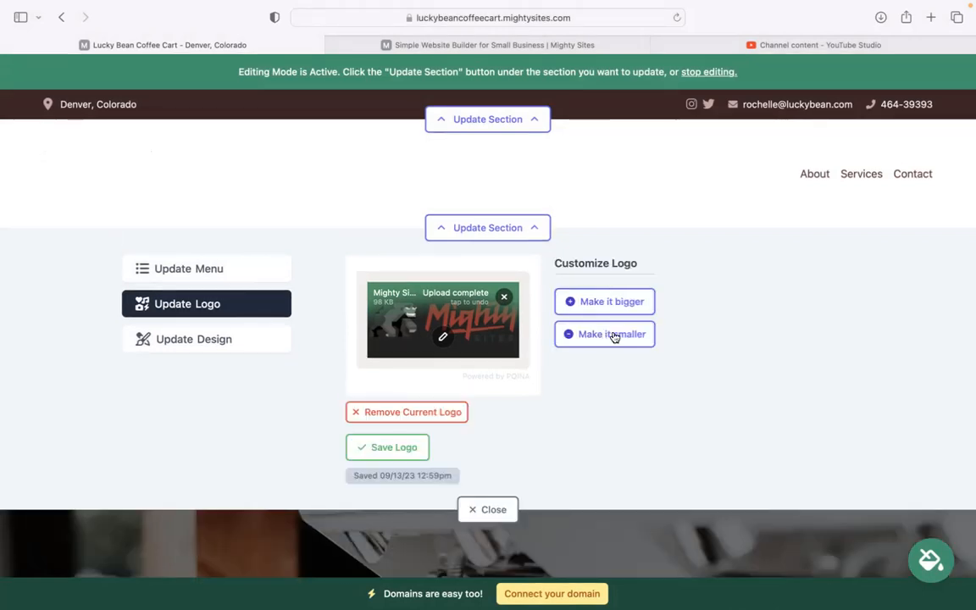
left_click(603, 301)
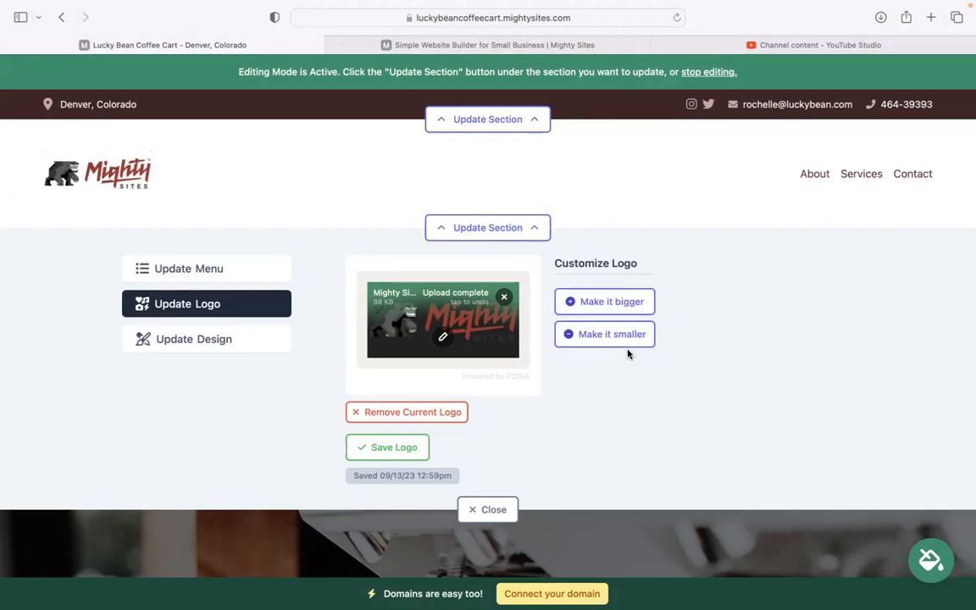
left_click(489, 508)
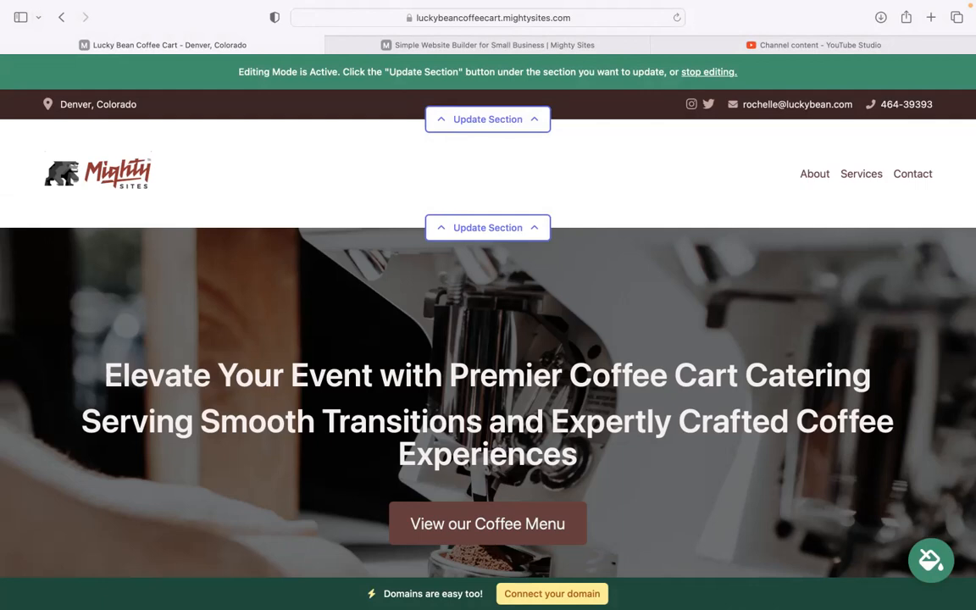
scroll(488, 304, "down", 10)
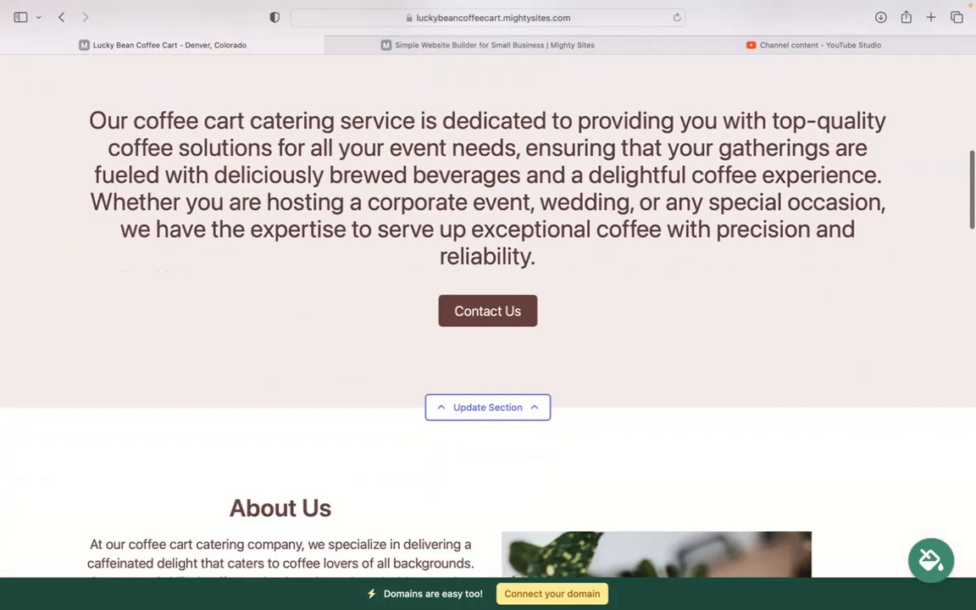
scroll(475, 434, "up", 6)
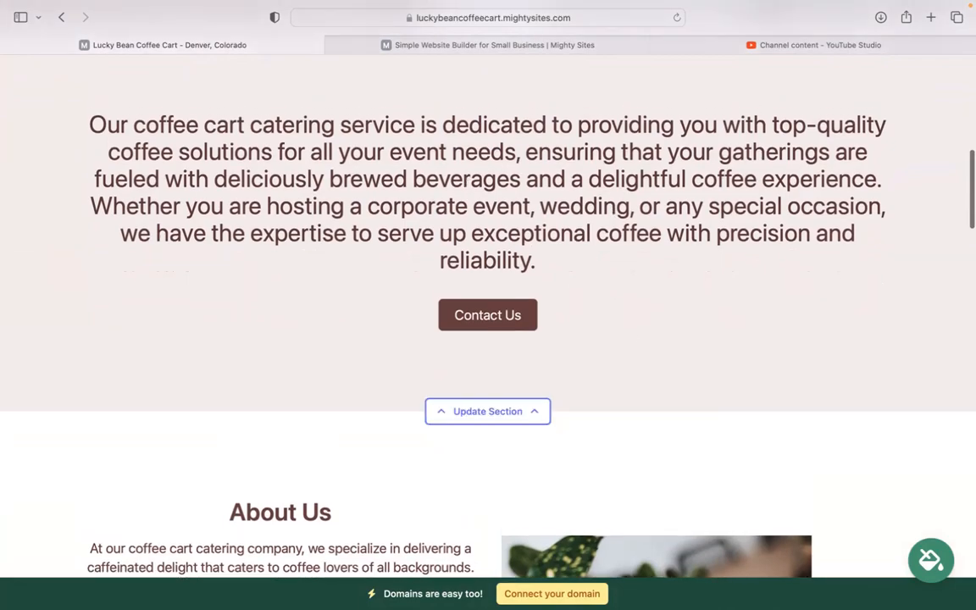
scroll(488, 305, "down", 8)
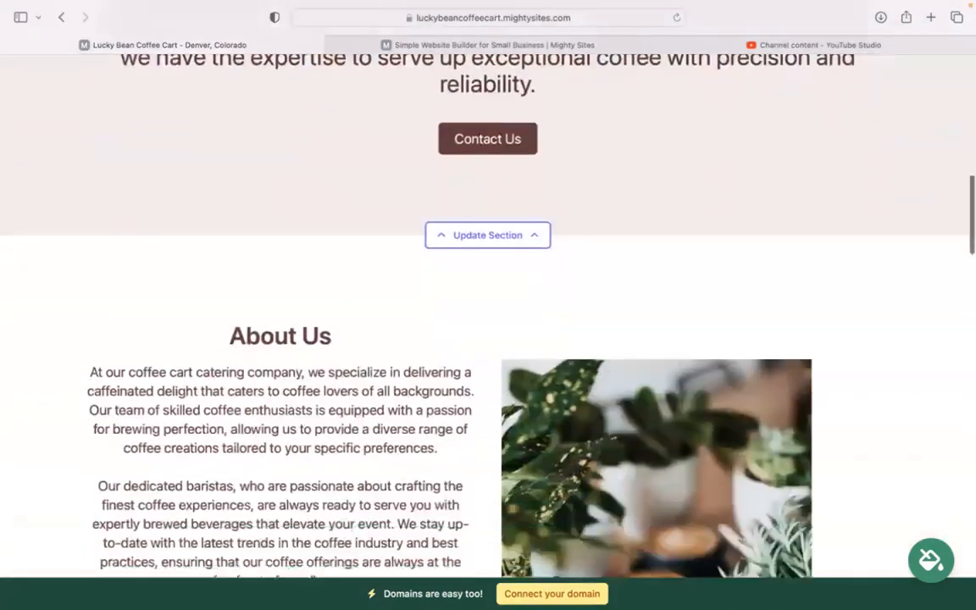
scroll(488, 305, "down", 2)
scroll(488, 305, "up", 6)
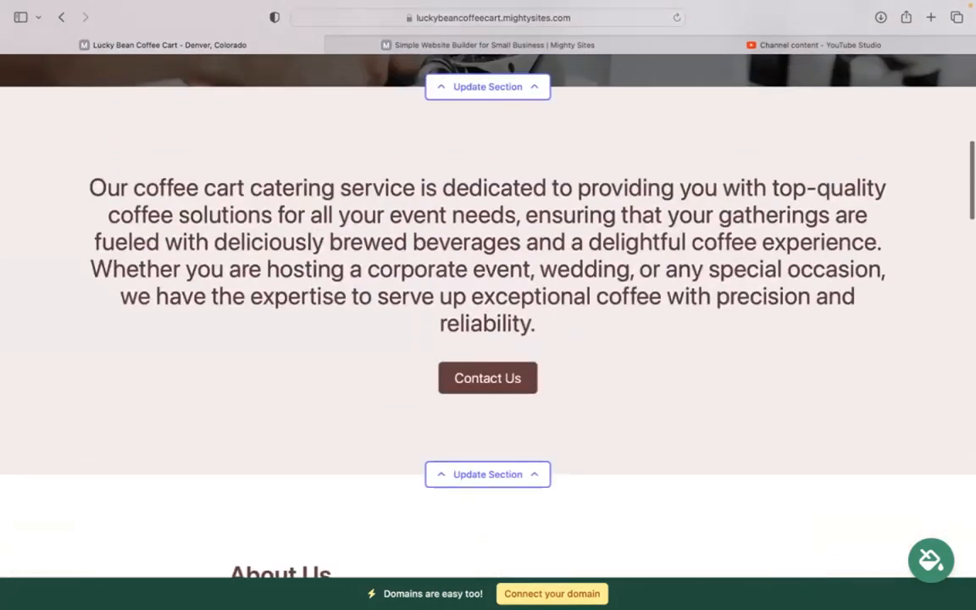
left_click(931, 560)
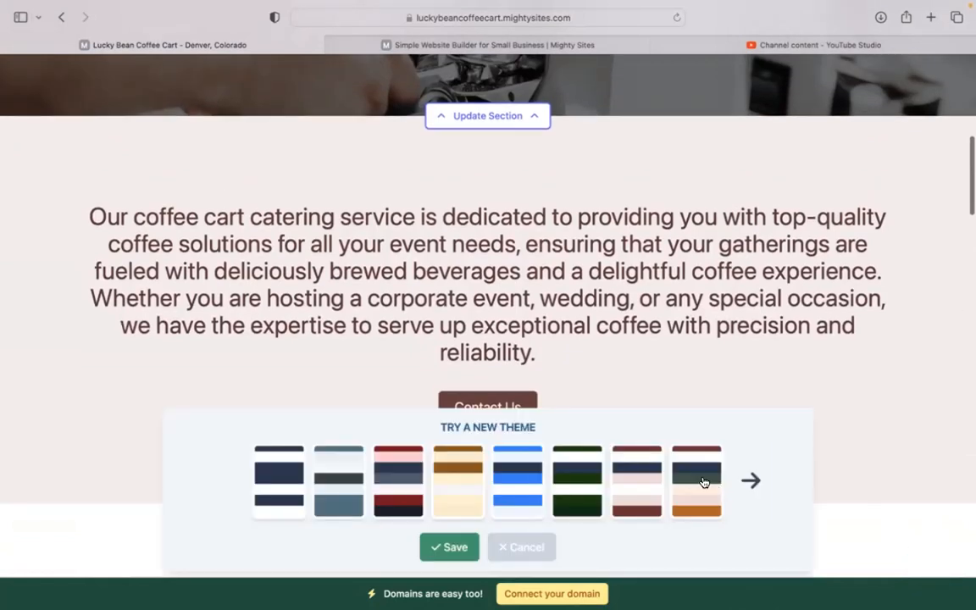
left_click(751, 481)
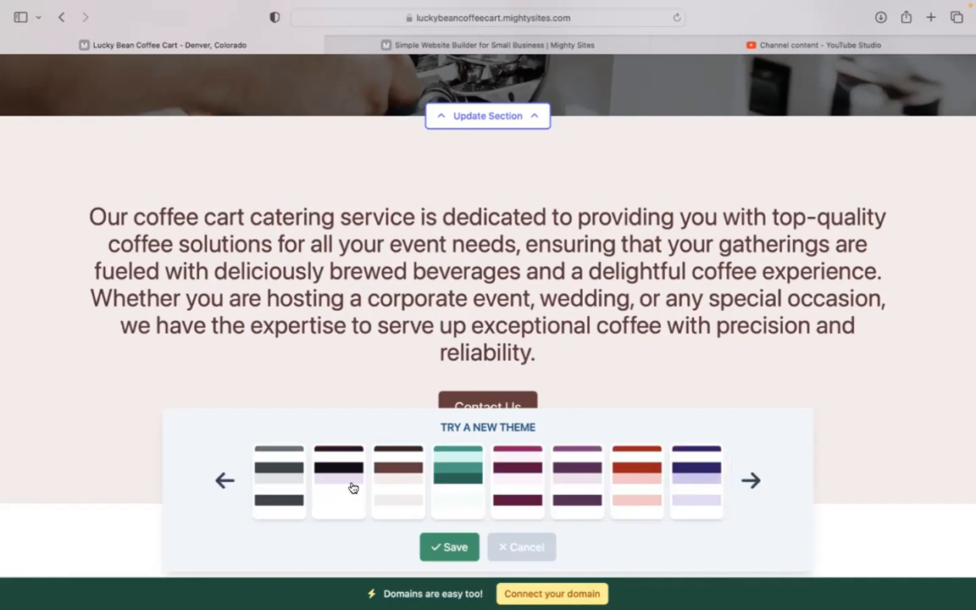
left_click(379, 488)
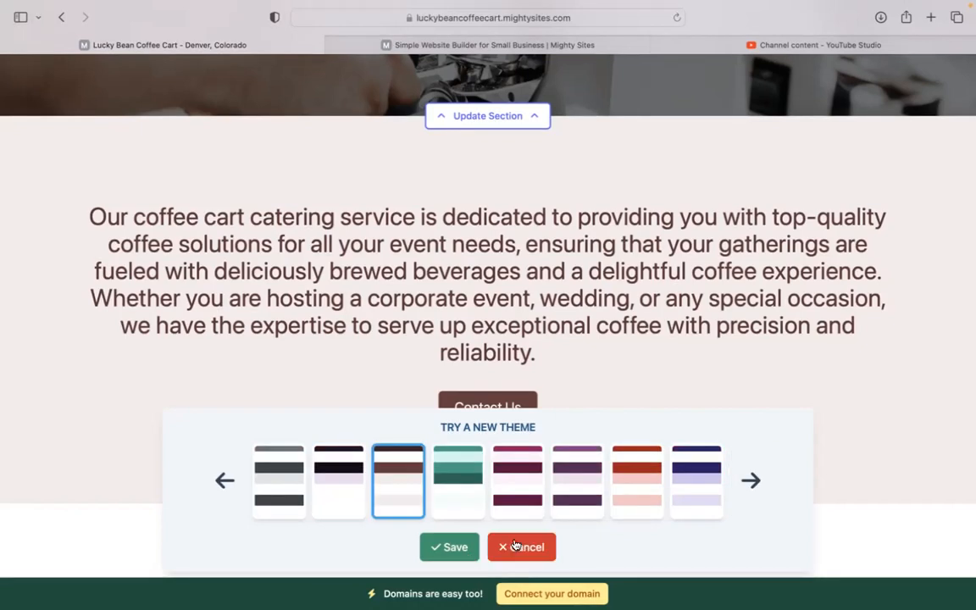
left_click(521, 546)
scroll(514, 407, "up", 3)
scroll(515, 398, "up", 3)
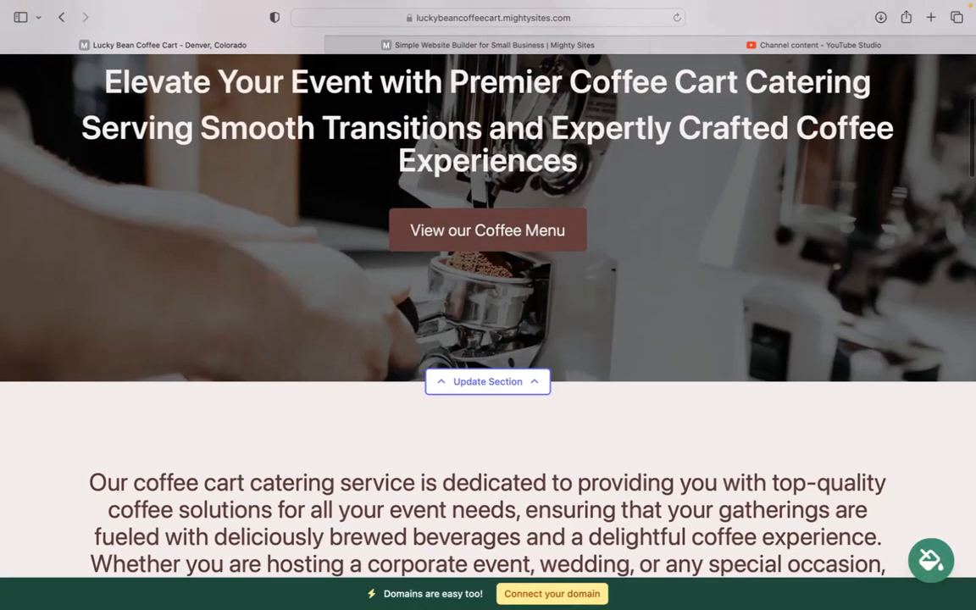
scroll(515, 399, "down", 2)
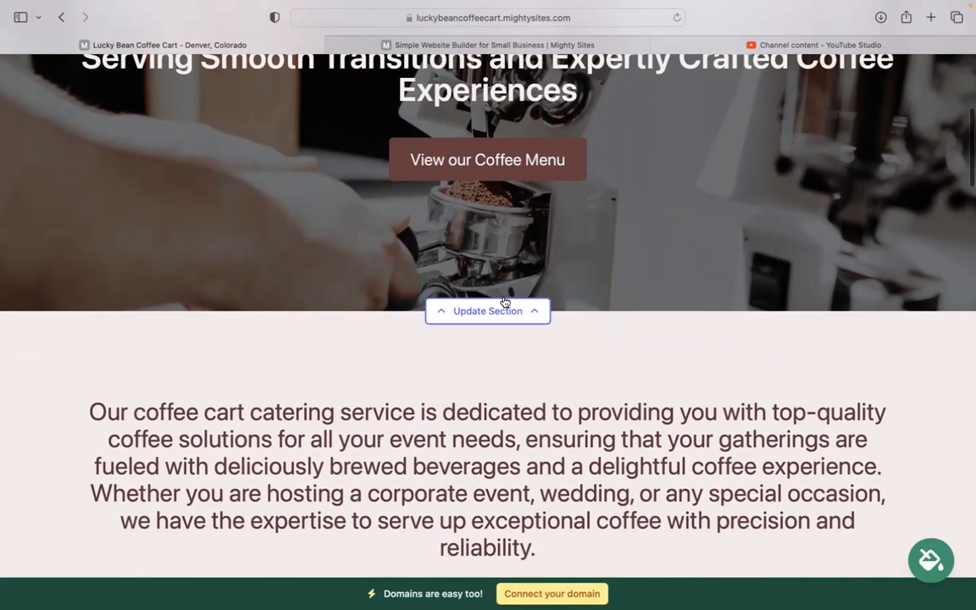
Browse the stock photo library in the hero's image options, then return to the options
left_click(497, 311)
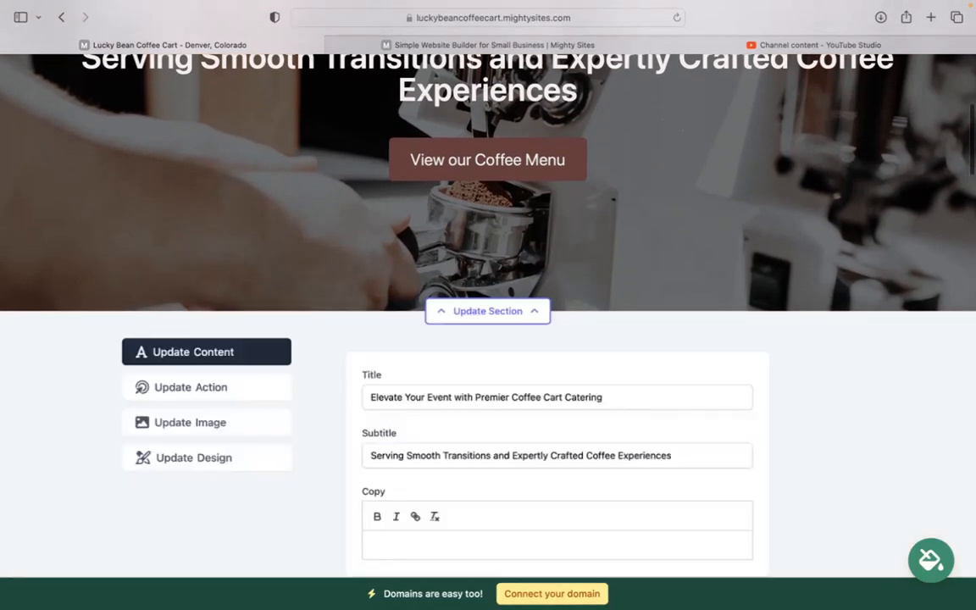
left_click(216, 355)
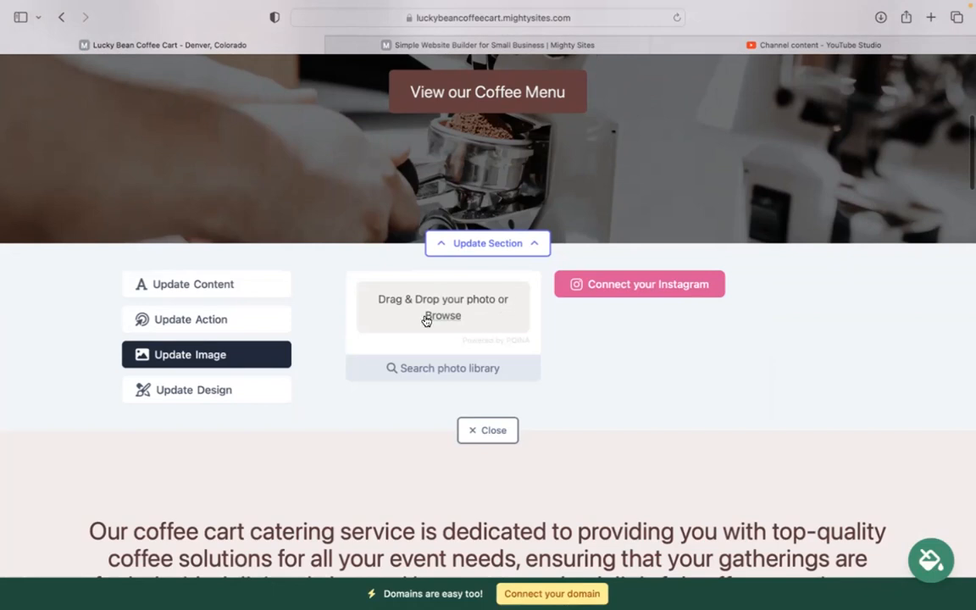
left_click(449, 380)
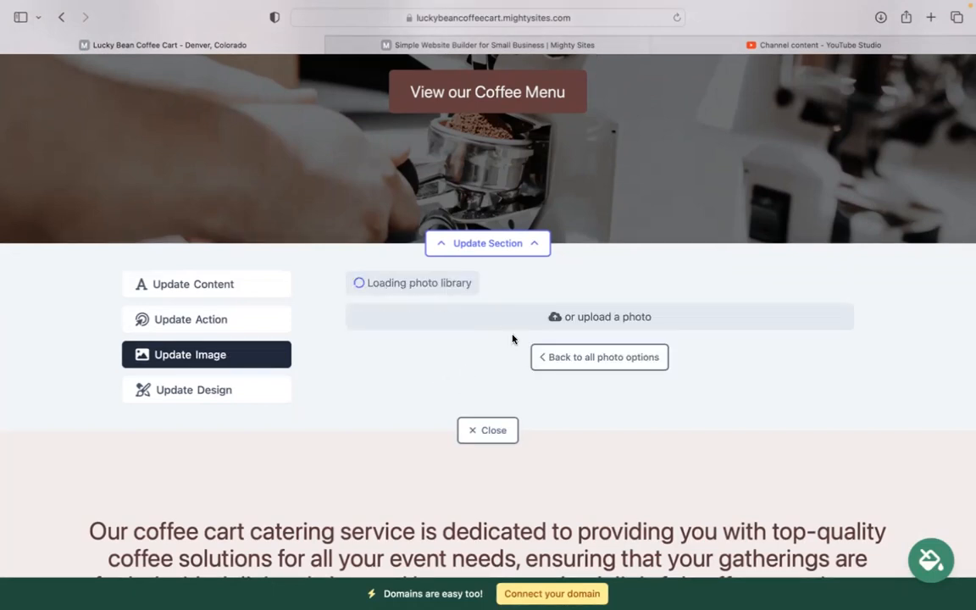
scroll(968, 303, "down", 5)
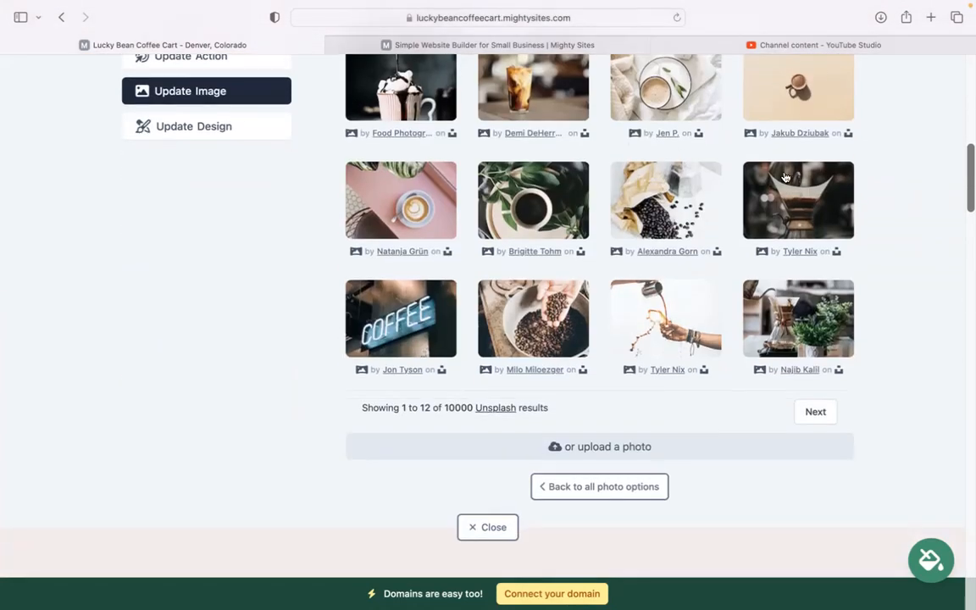
left_click(600, 491)
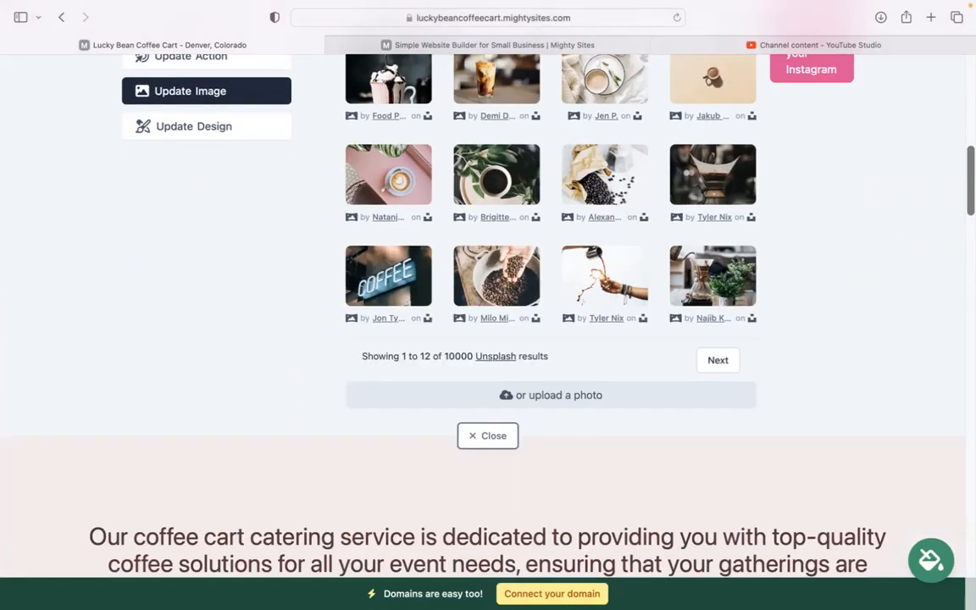
scroll(730, 354, "up", 3)
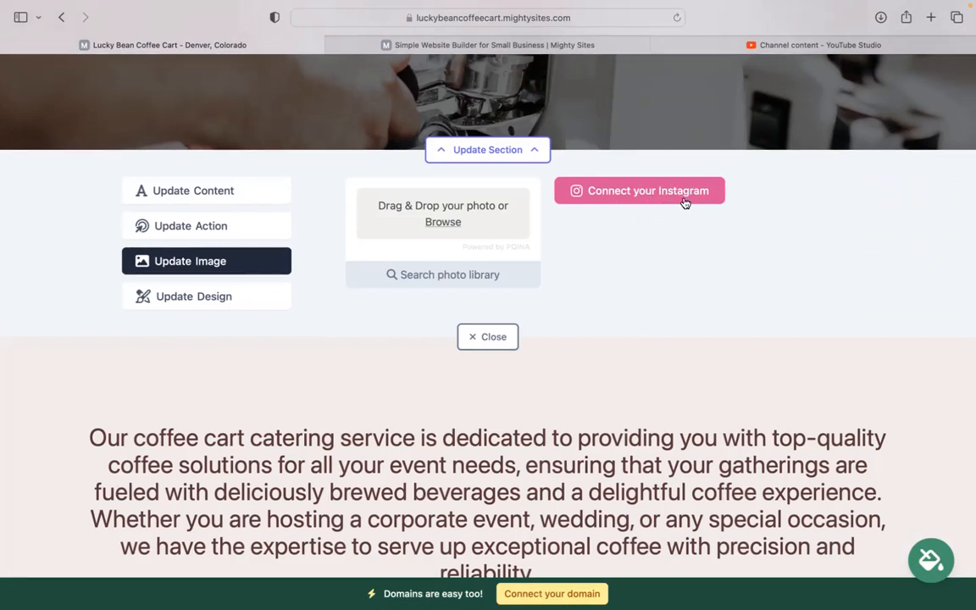
scroll(684, 202, "up", 2)
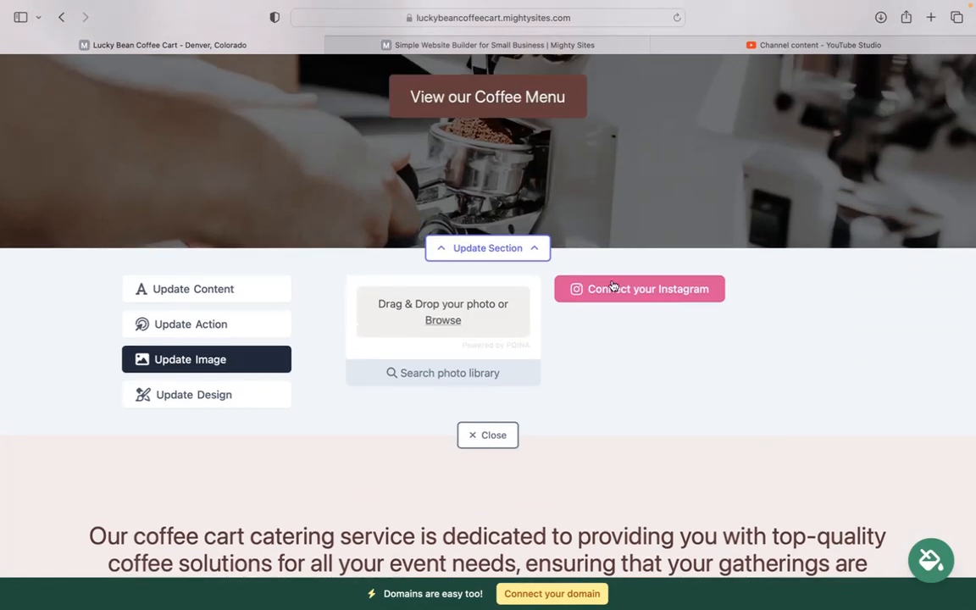
Review the hero button's text and link choices, cancelling without changing the Home: Lead Form link
left_click(245, 319)
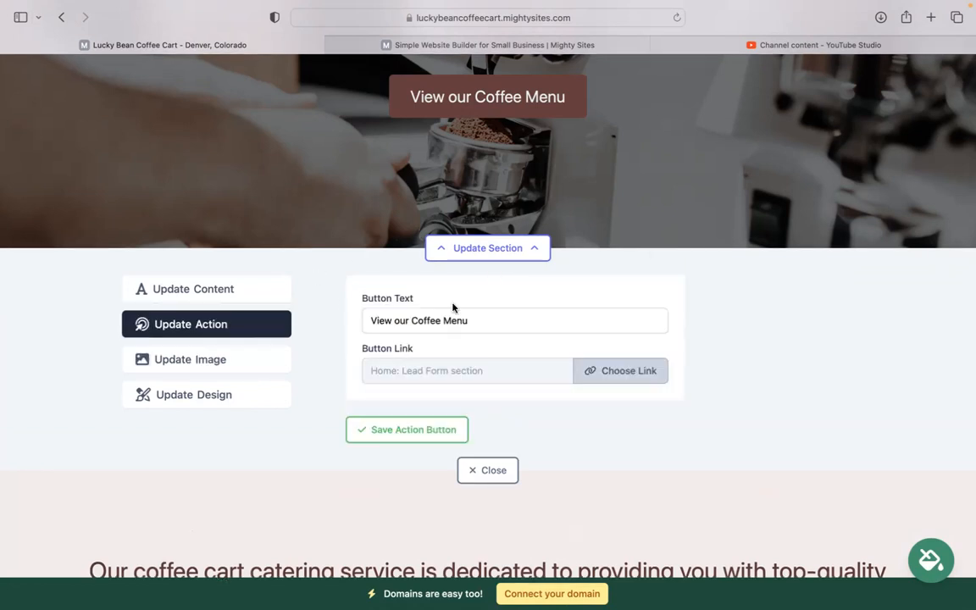
scroll(456, 90, "up", 1)
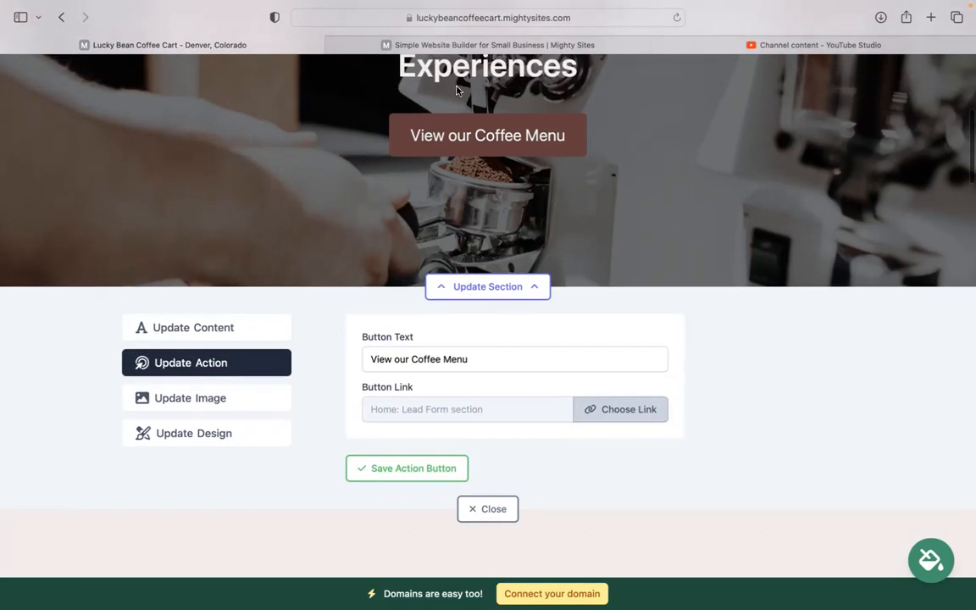
left_click(638, 409)
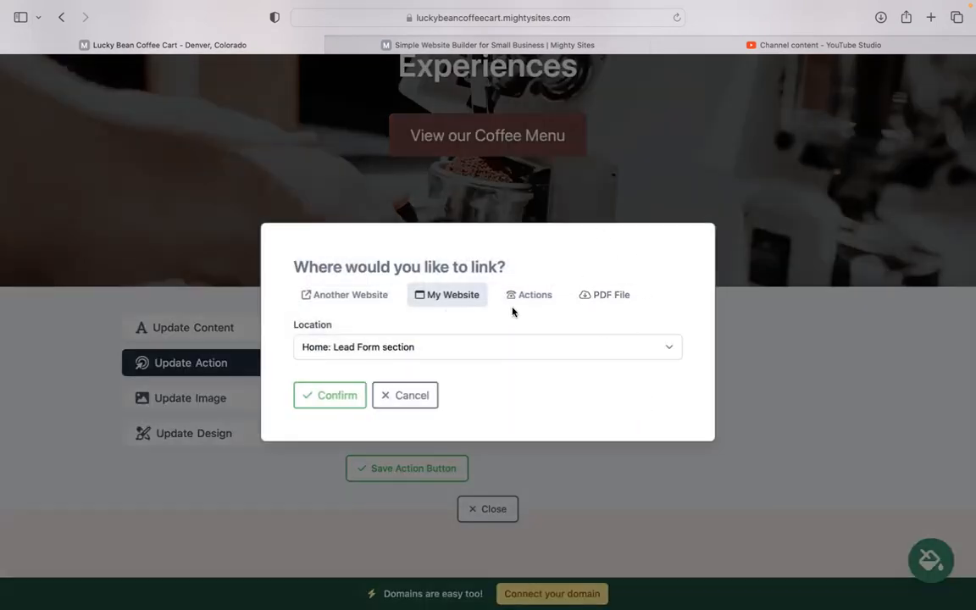
left_click(412, 396)
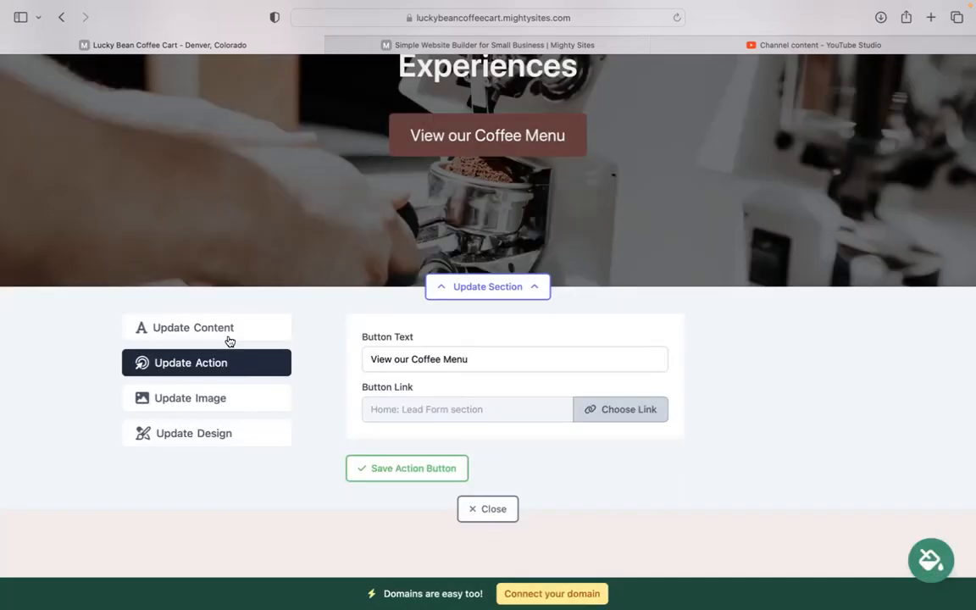
In Update Content, scroll through About Us, Coffee Solutions and Get In Touch, then back up
left_click(206, 328)
scroll(488, 331, "down", 10)
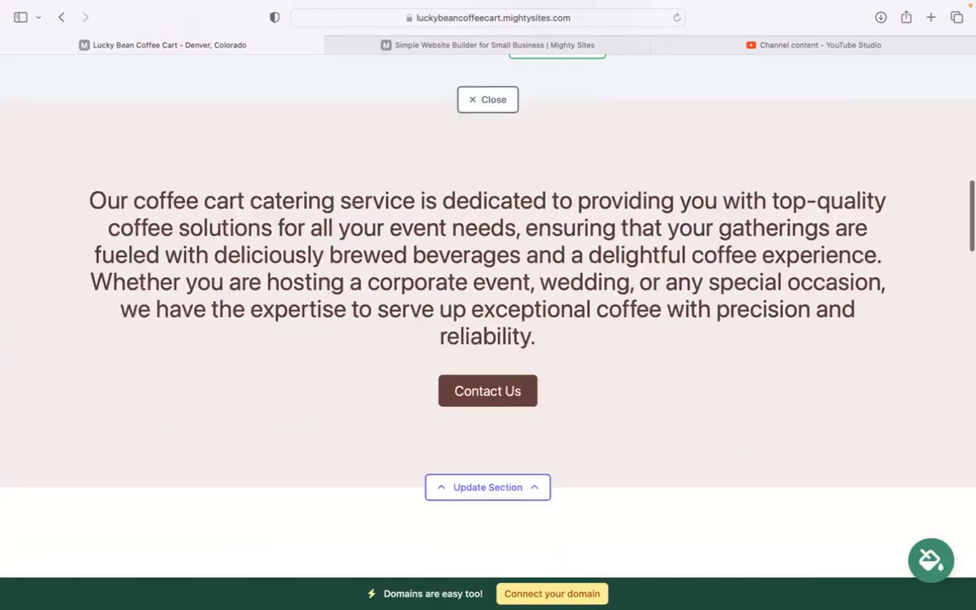
scroll(488, 330, "down", 3)
left_click_drag(88, 118, 375, 527)
left_click(375, 527)
scroll(375, 527, "down", 4)
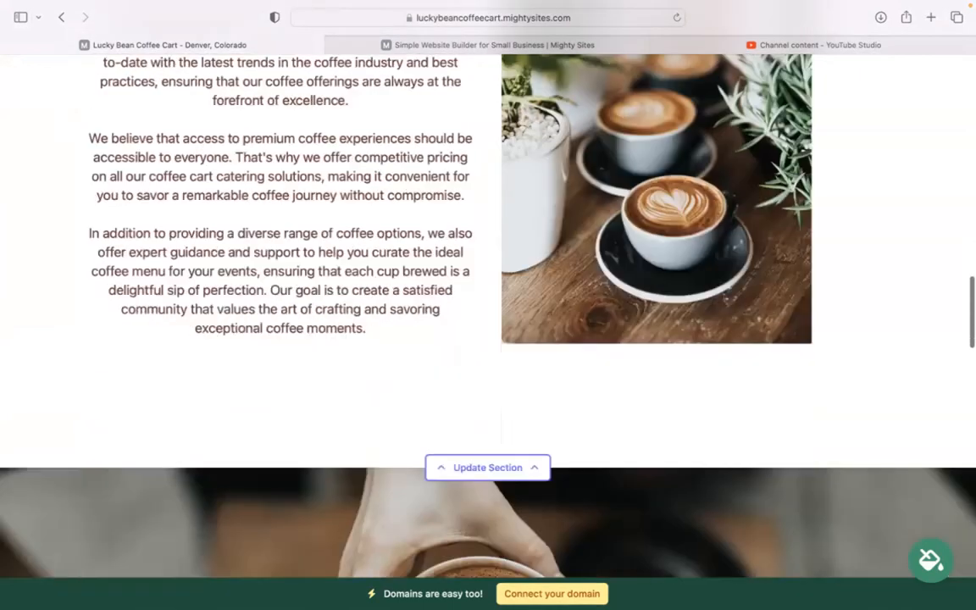
scroll(487, 330, "down", 3)
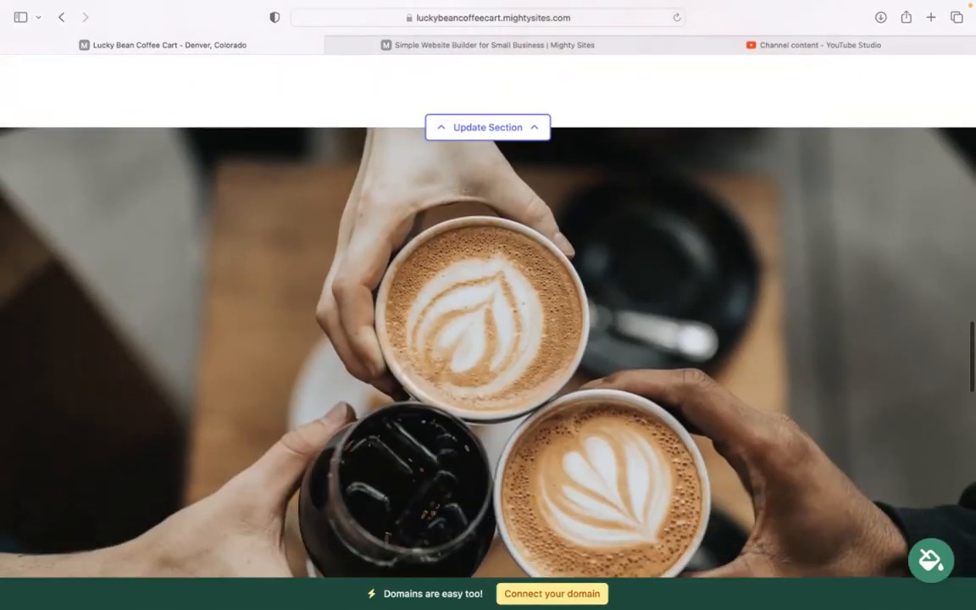
scroll(487, 330, "down", 5)
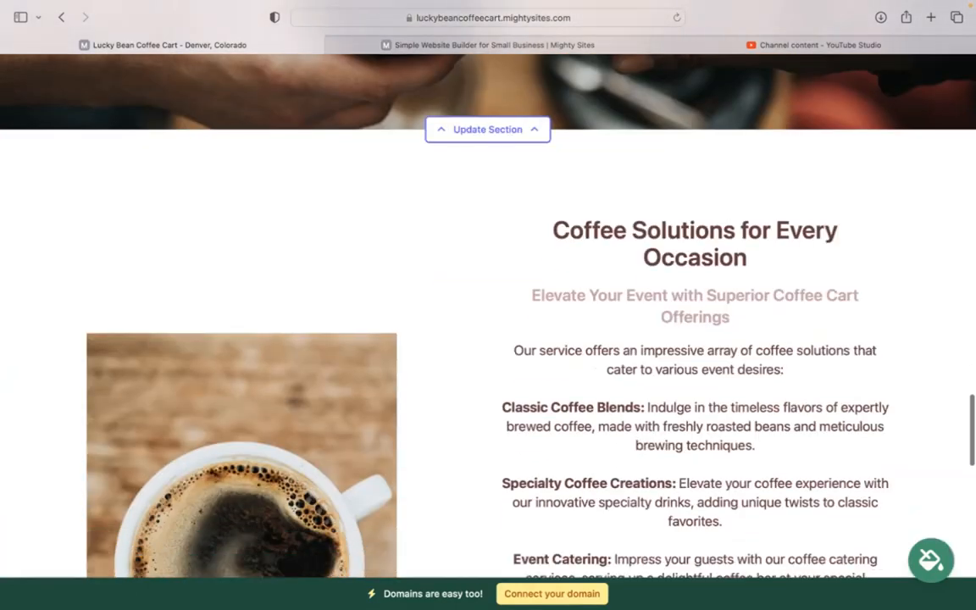
scroll(488, 331, "down", 2)
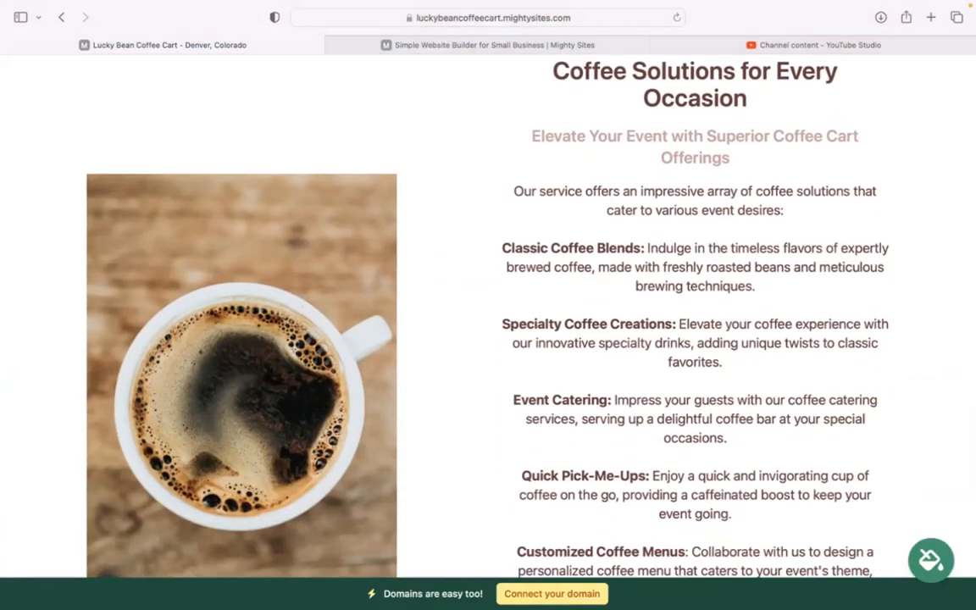
scroll(487, 330, "down", 9)
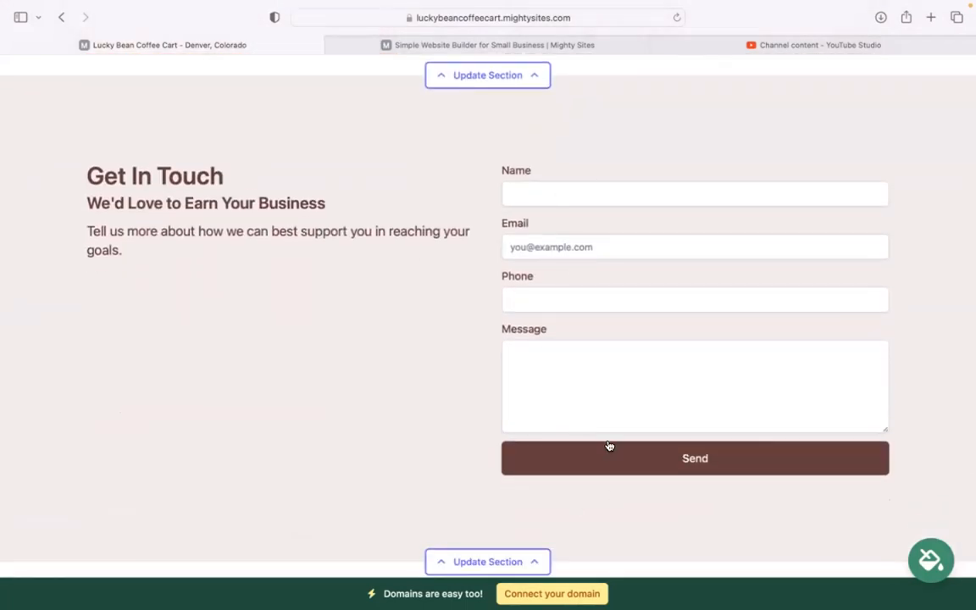
scroll(593, 432, "down", 2)
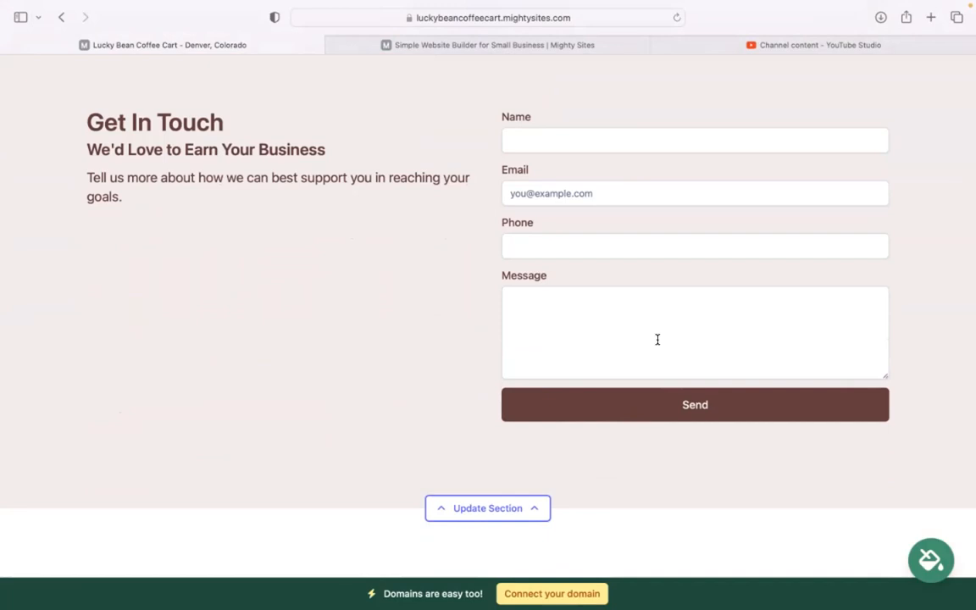
scroll(657, 339, "down", 1)
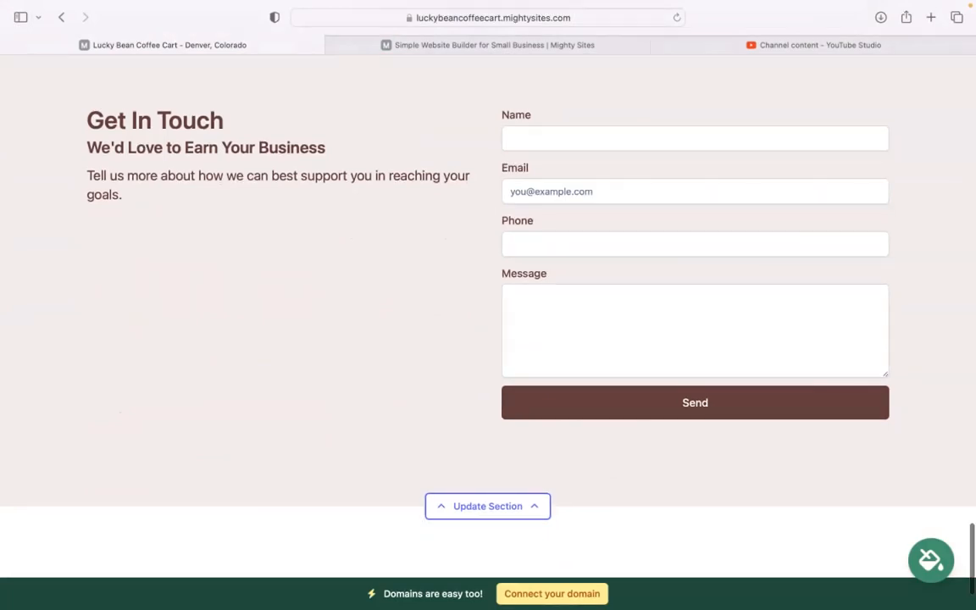
scroll(487, 339, "down", 3)
scroll(487, 338, "up", 10)
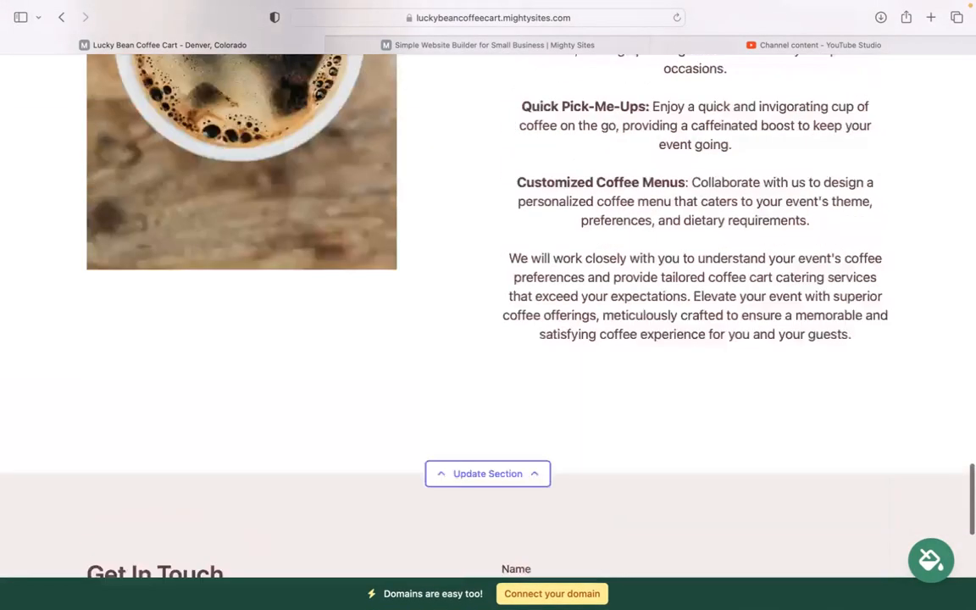
scroll(592, 467, "up", 3)
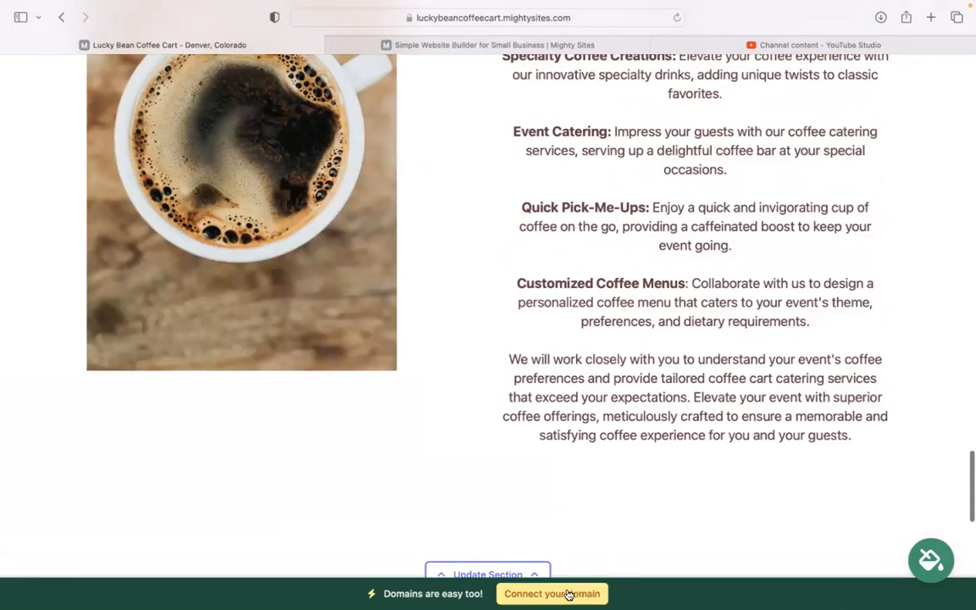
scroll(606, 490, "up", 5)
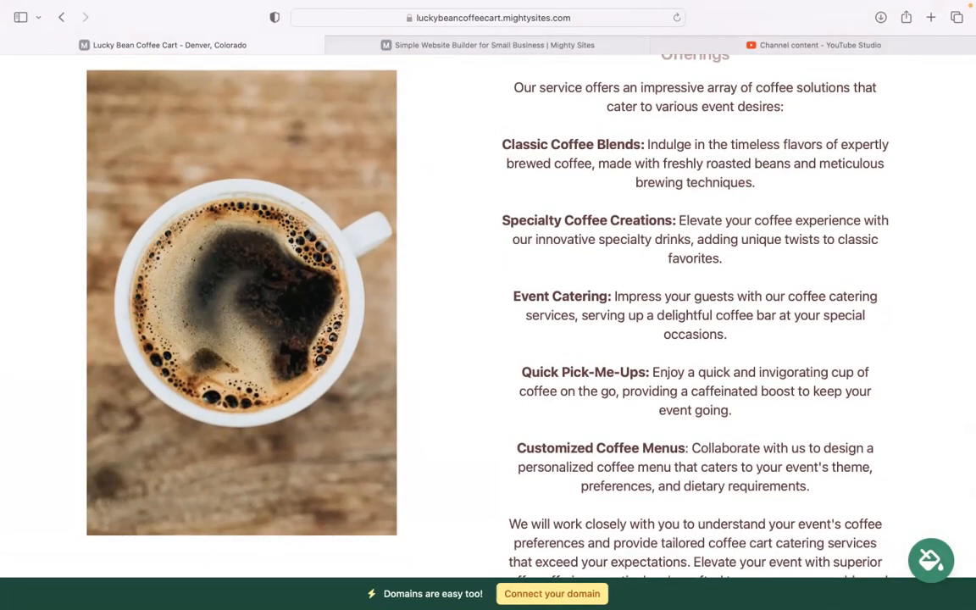
scroll(488, 313, "up", 4)
scroll(488, 314, "up", 5)
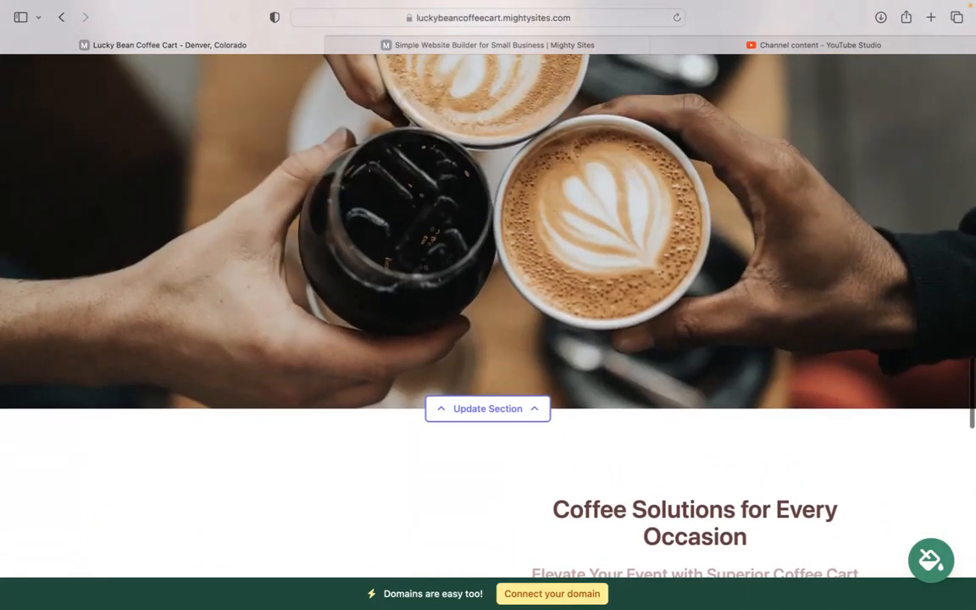
scroll(488, 313, "up", 10)
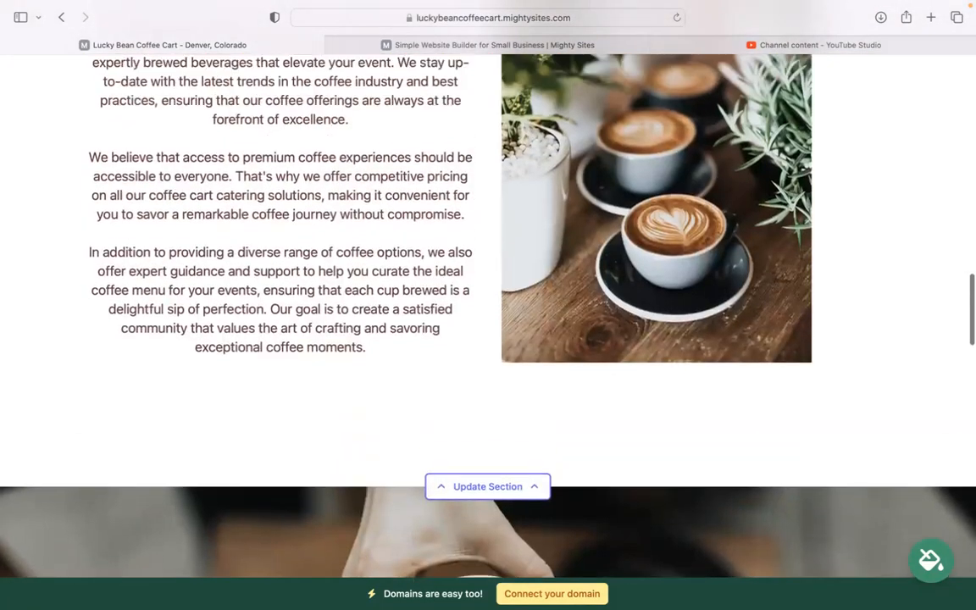
scroll(391, 527, "up", 7)
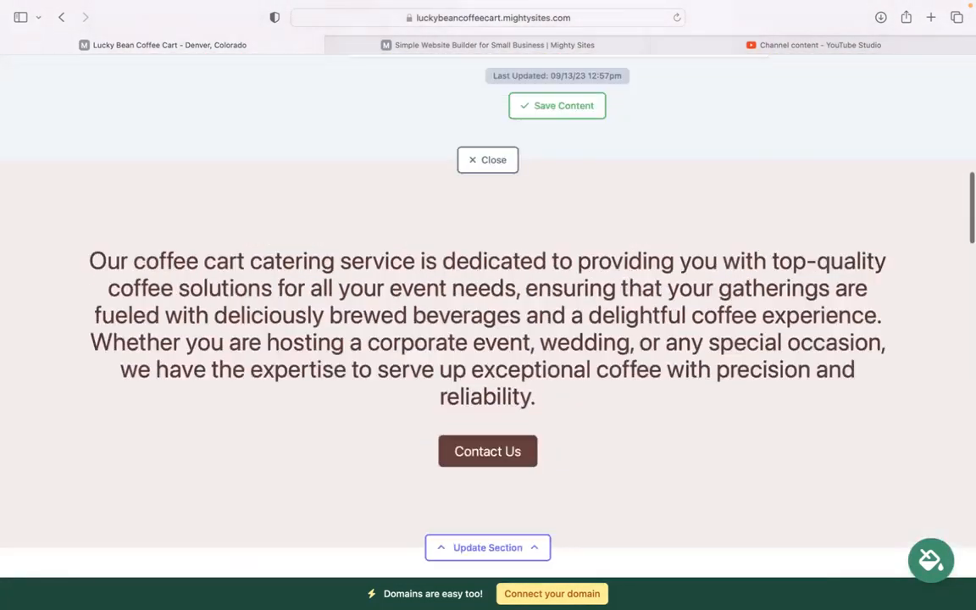
Close the hero section editor and return to the top of the page
left_click(479, 325)
scroll(468, 342, "up", 10)
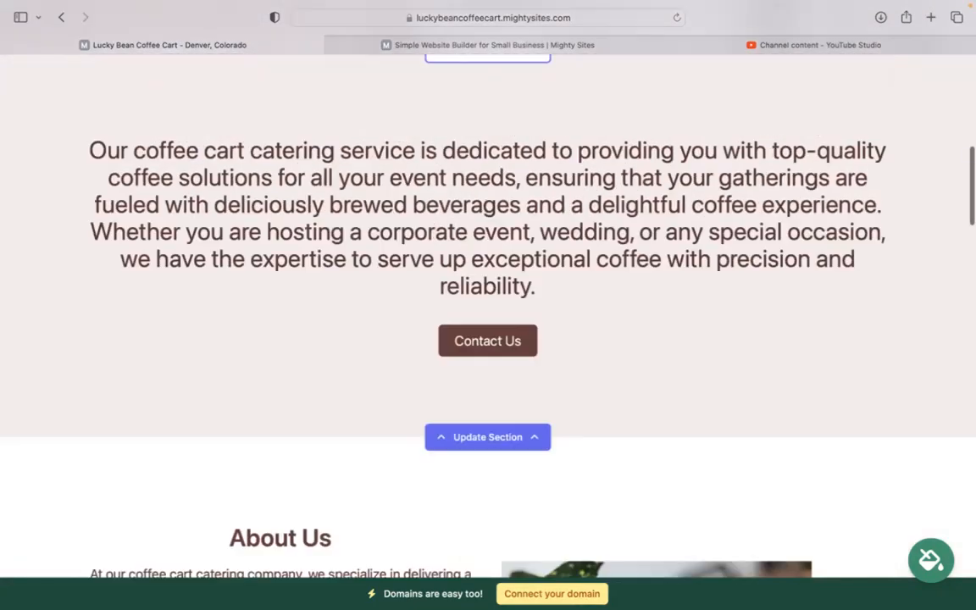
scroll(488, 339, "up", 5)
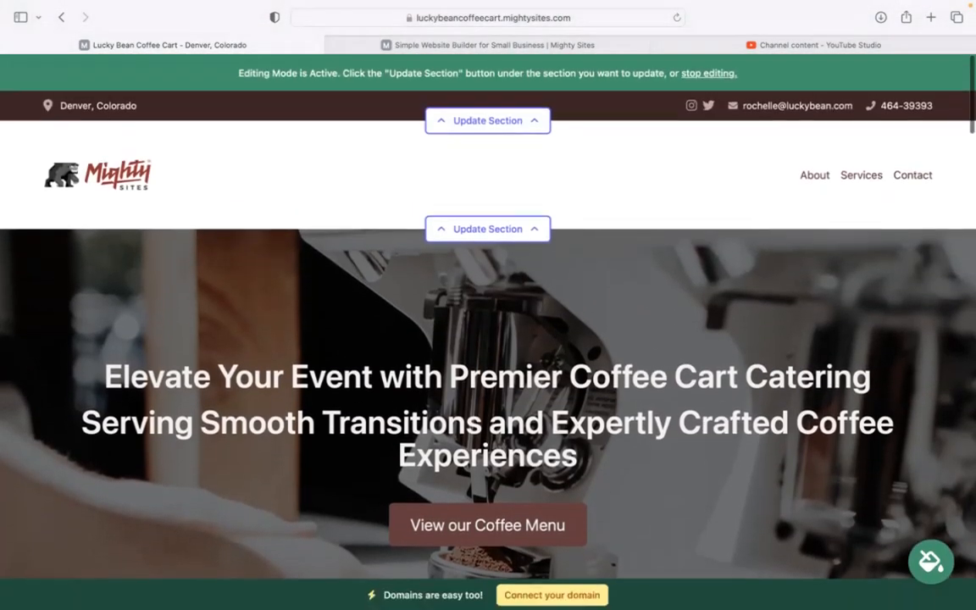